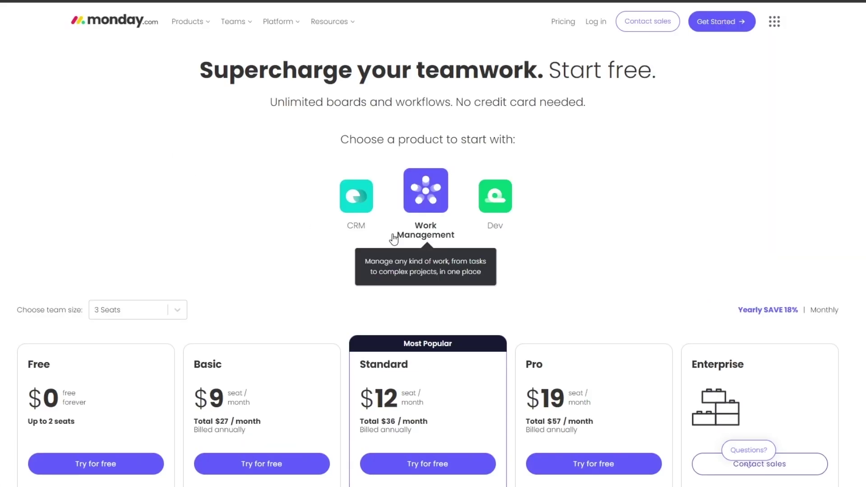
# Review the Free, Basic, Standard, Pro and Enterprise plans and the features each one includes
pyautogui.scroll(-5, 97, 248)
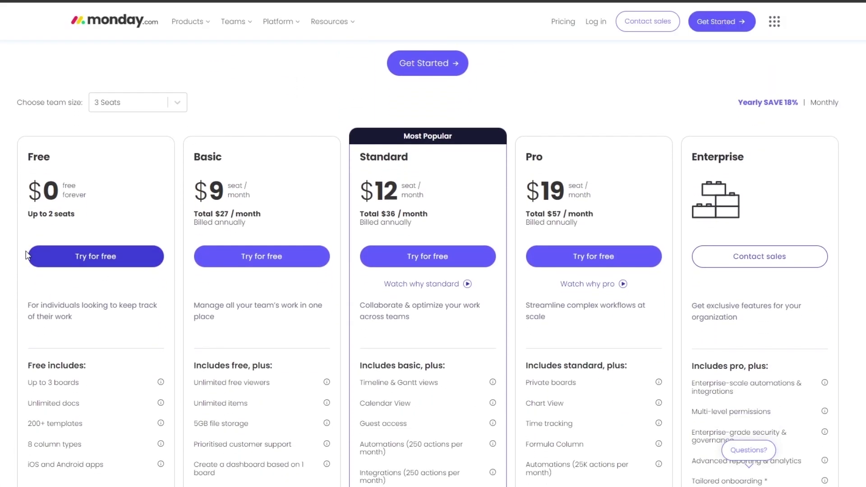
pyautogui.scroll(-2, 552, 206)
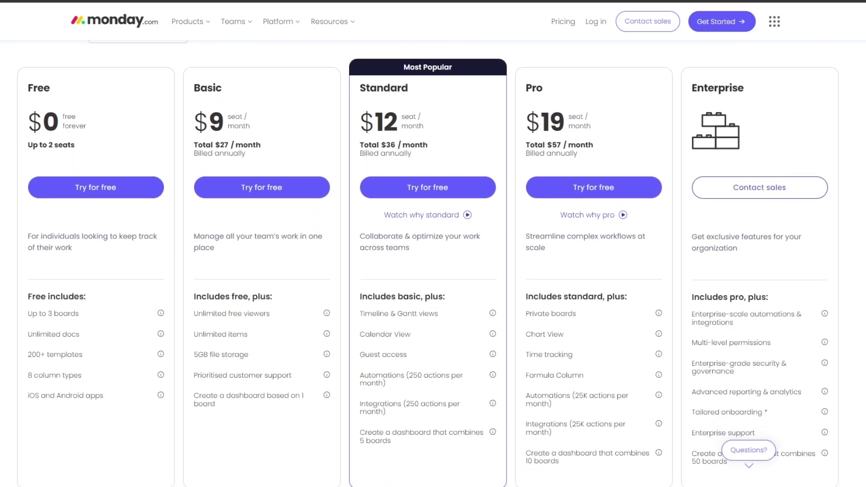
pyautogui.scroll(-1, 427, 263)
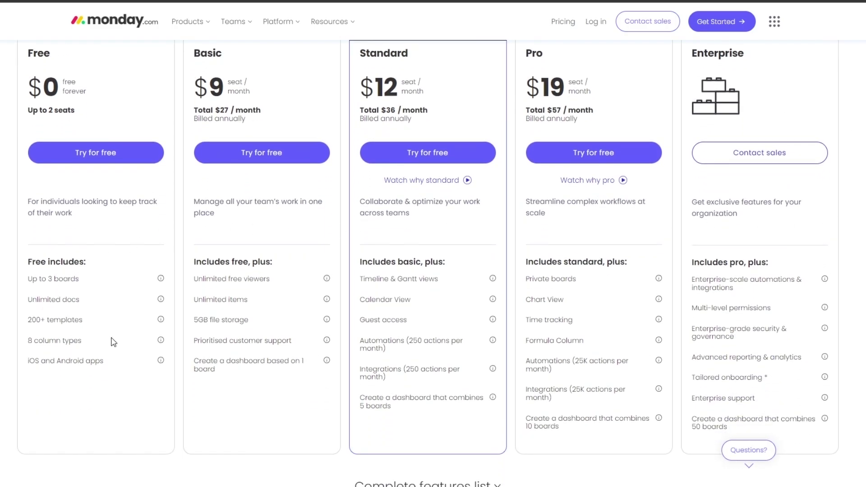
pyautogui.scroll(2, 180, 114)
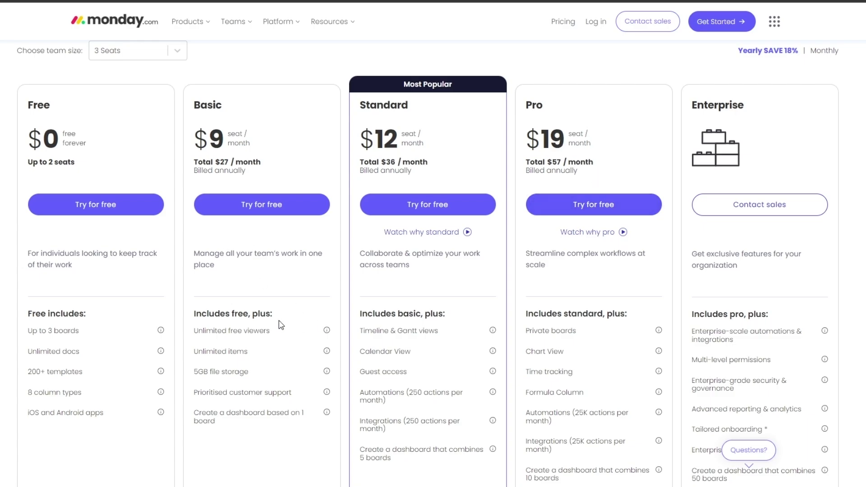
pyautogui.scroll(-1, 281, 325)
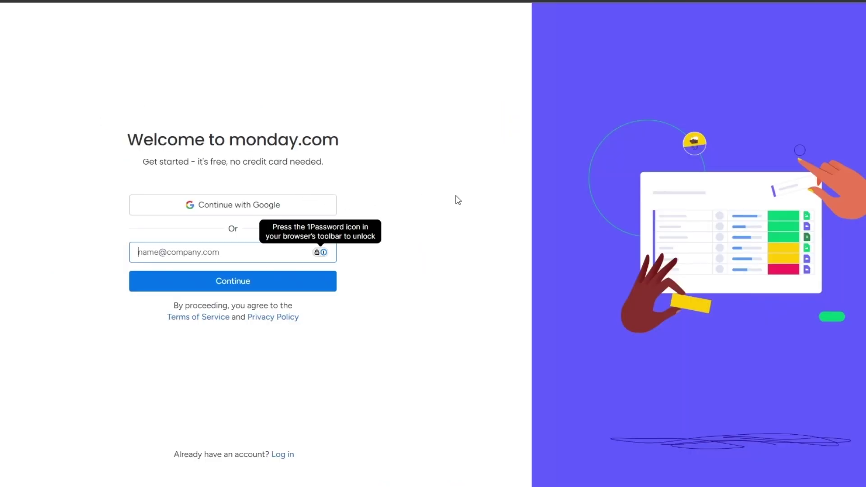
# Sign up with an e-mail address and submit the account form with full name, password and account name
pyautogui.click(151, 248)
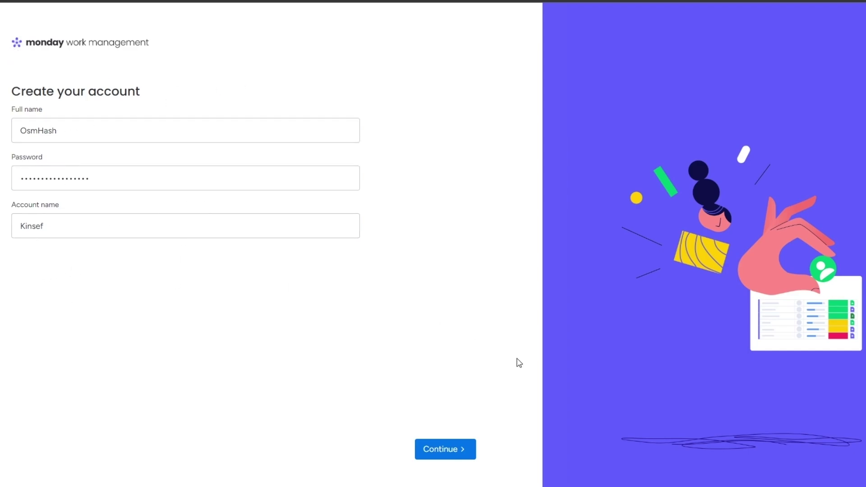
pyautogui.click(467, 450)
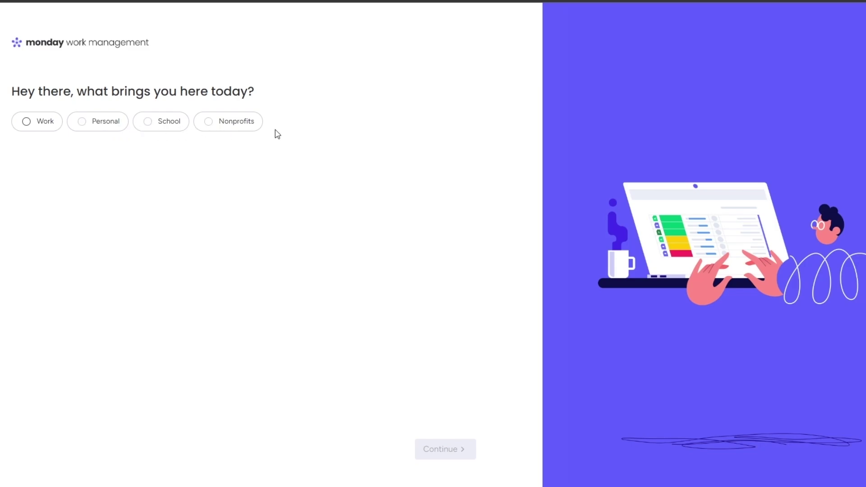
# Answer the onboarding questions with Work as the purpose and Freelancer as the current role
pyautogui.click(47, 130)
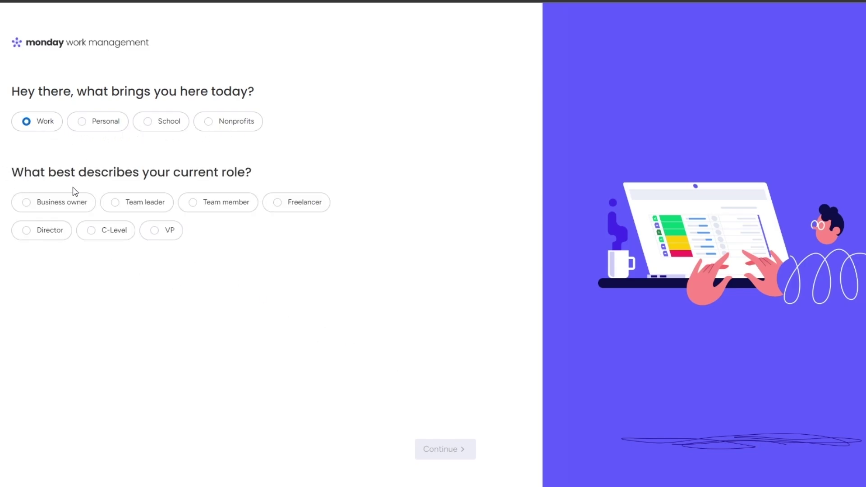
pyautogui.click(139, 211)
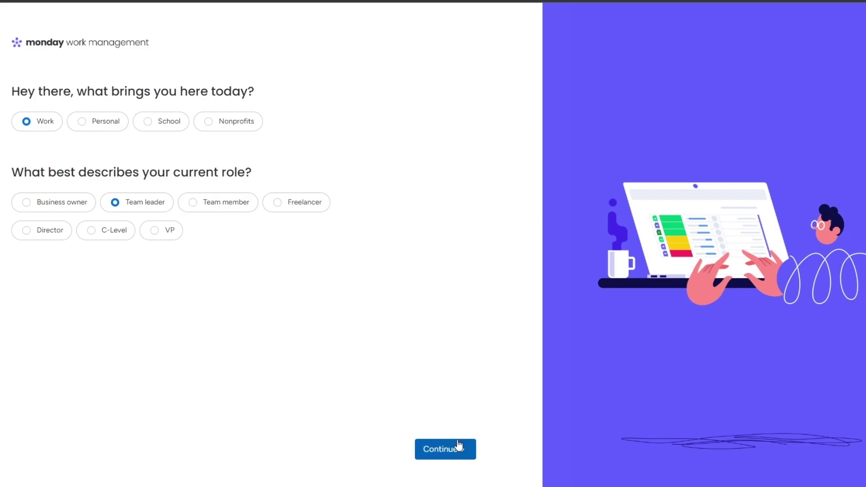
pyautogui.click(318, 209)
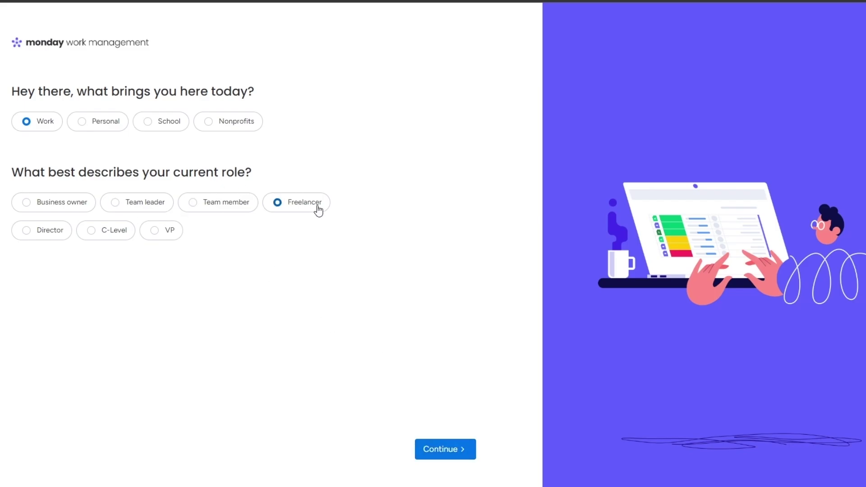
pyautogui.click(459, 454)
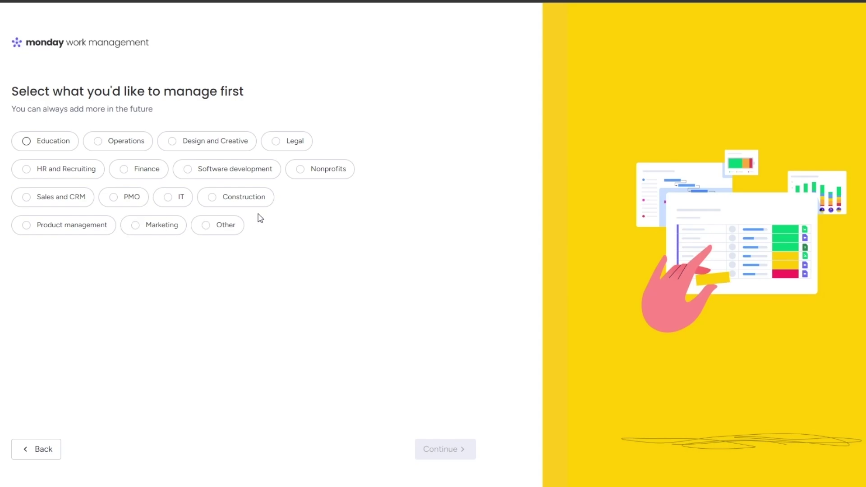
# Select Other as the area to manage first and Task management as the first focus
pyautogui.click(220, 223)
pyautogui.click(470, 451)
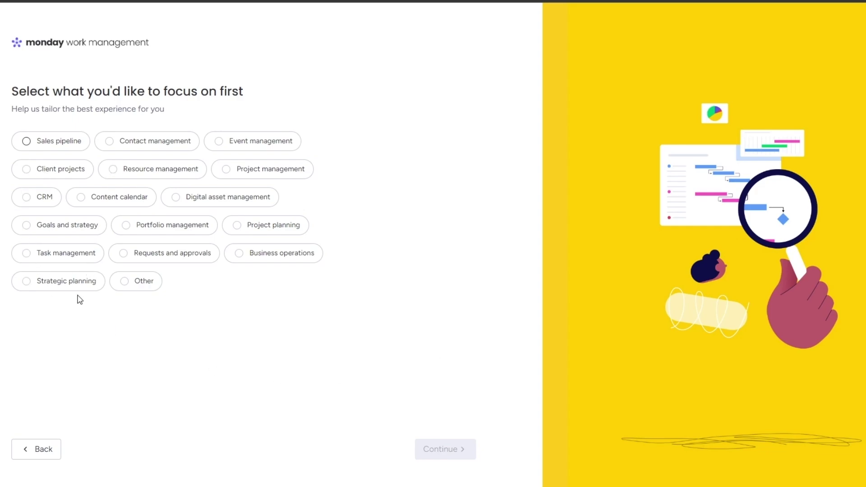
pyautogui.click(25, 253)
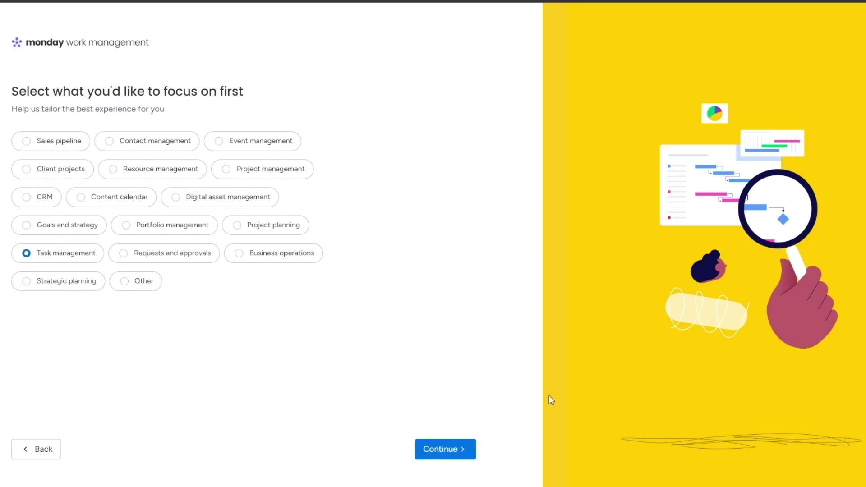
pyautogui.click(457, 453)
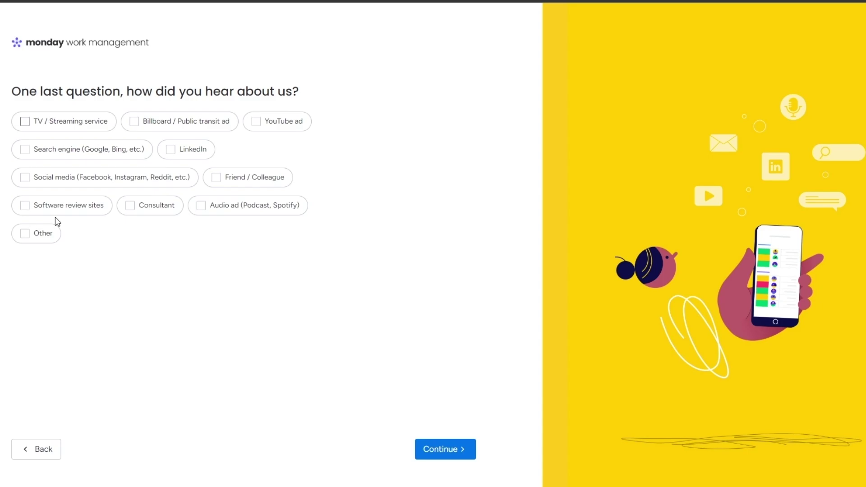
# Give search engine and YouTube ad as the referral sources, and postpone inviting the team
pyautogui.click(90, 154)
pyautogui.click(293, 119)
pyautogui.click(446, 451)
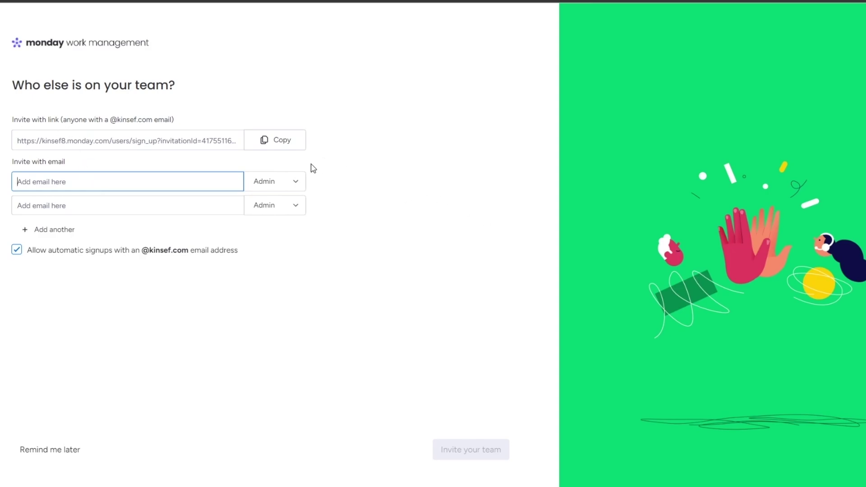
pyautogui.click(71, 449)
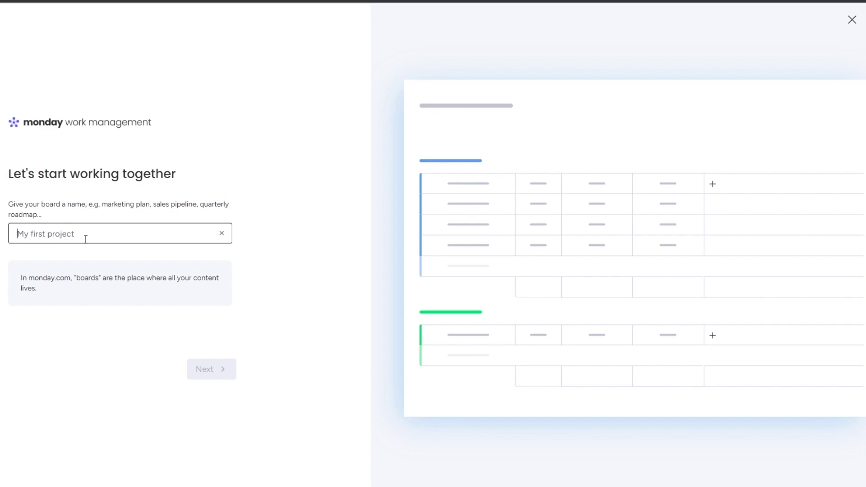
# Name the first board "Project Name" and continue to its column selection
pyautogui.write('Mp')
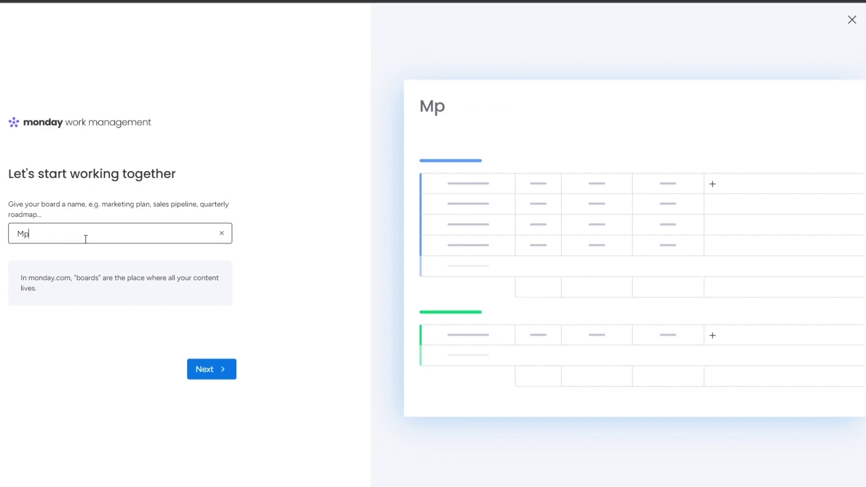
pyautogui.write('roject Name')
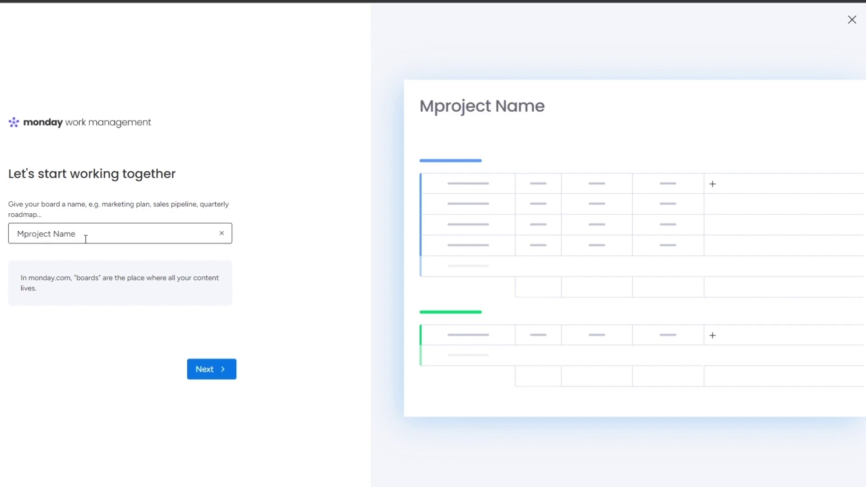
pyautogui.press('Home')
pyautogui.press('Delete')
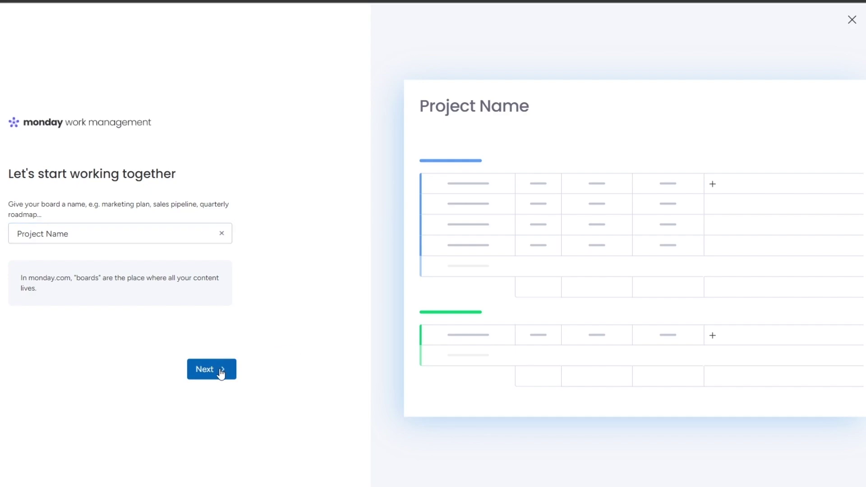
pyautogui.click(220, 373)
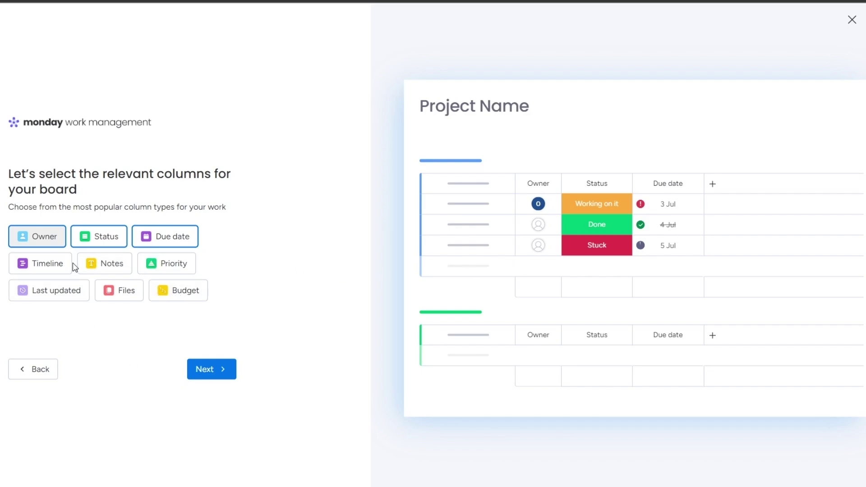
# Clear the preselected Owner, Status and Due date columns from the board
pyautogui.click(34, 243)
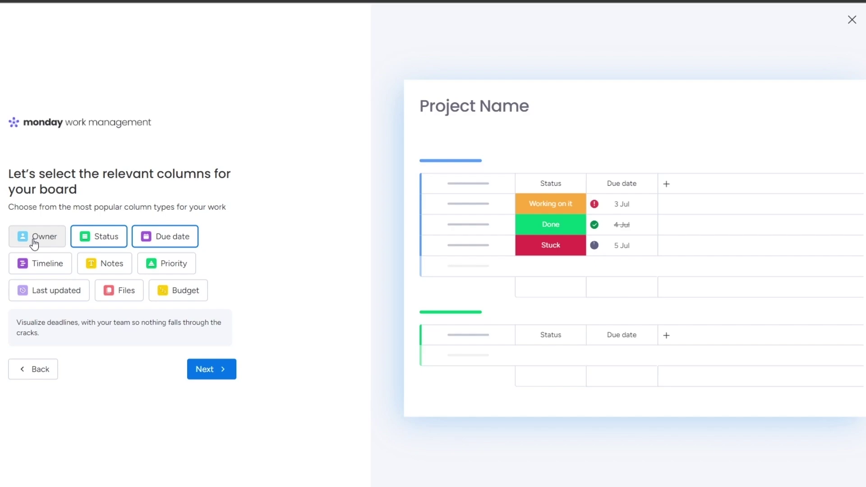
pyautogui.click(44, 244)
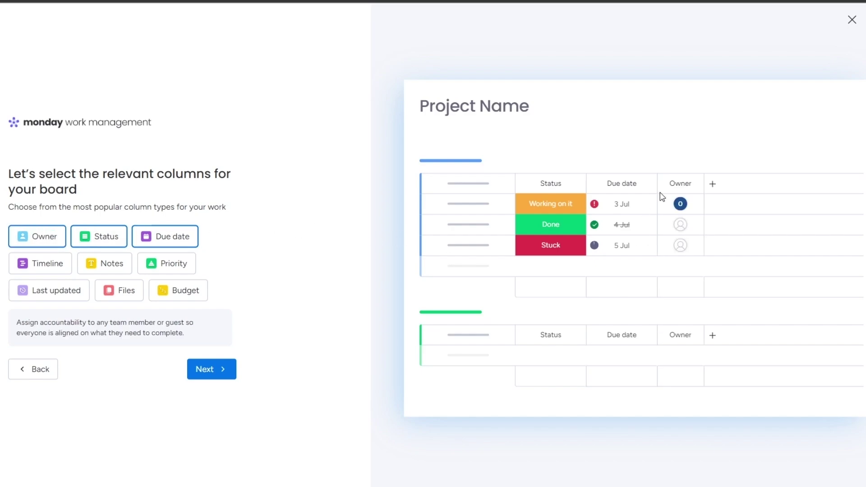
pyautogui.click(49, 242)
pyautogui.click(51, 241)
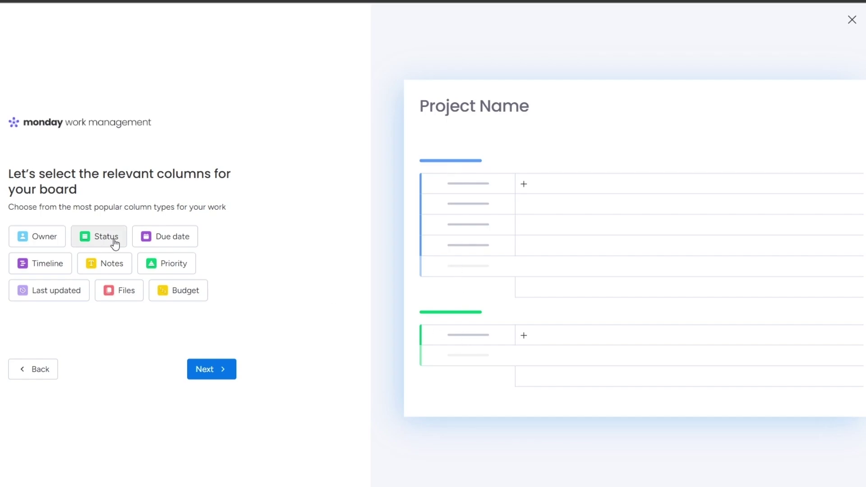
# Add the Owner, Priority, Status and Due date columns in that order and continue to the view layouts
pyautogui.click(44, 239)
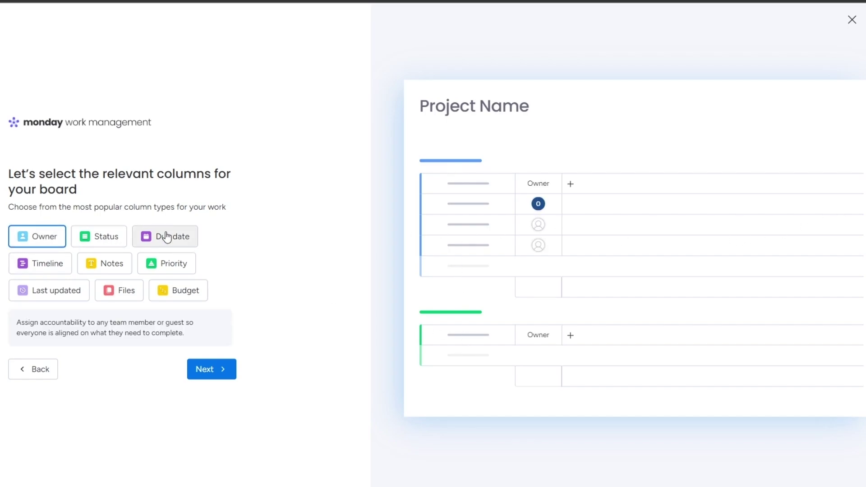
pyautogui.click(155, 266)
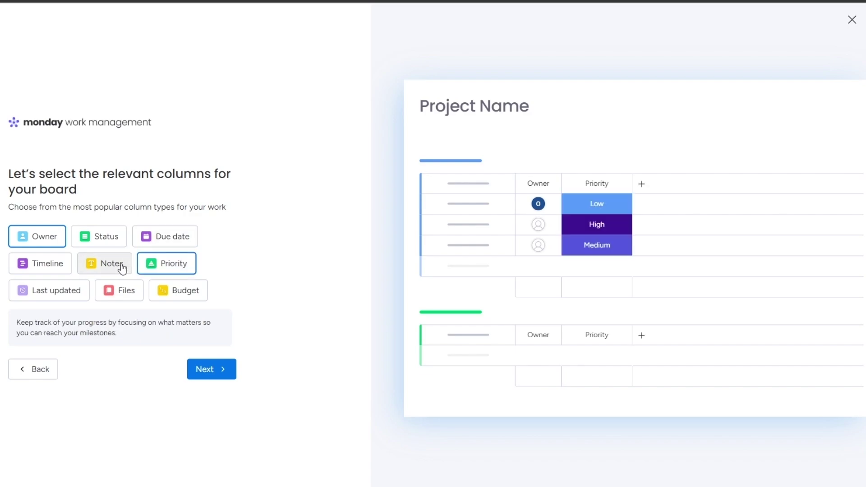
pyautogui.click(109, 241)
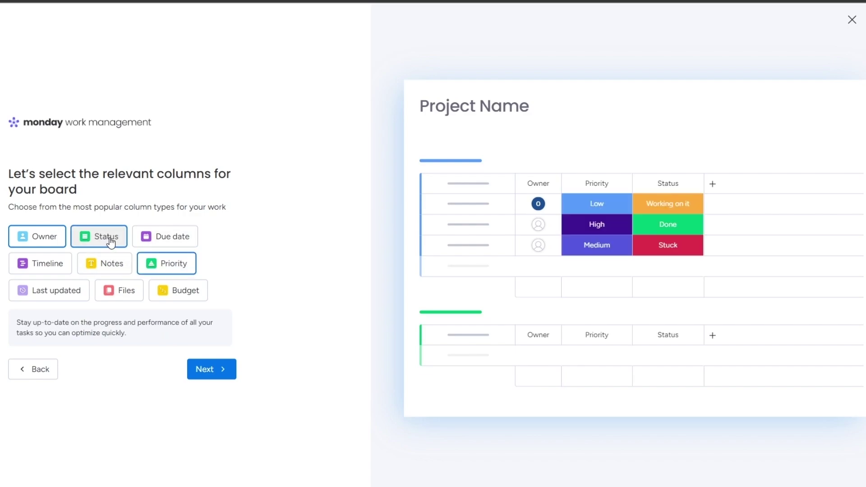
pyautogui.click(168, 238)
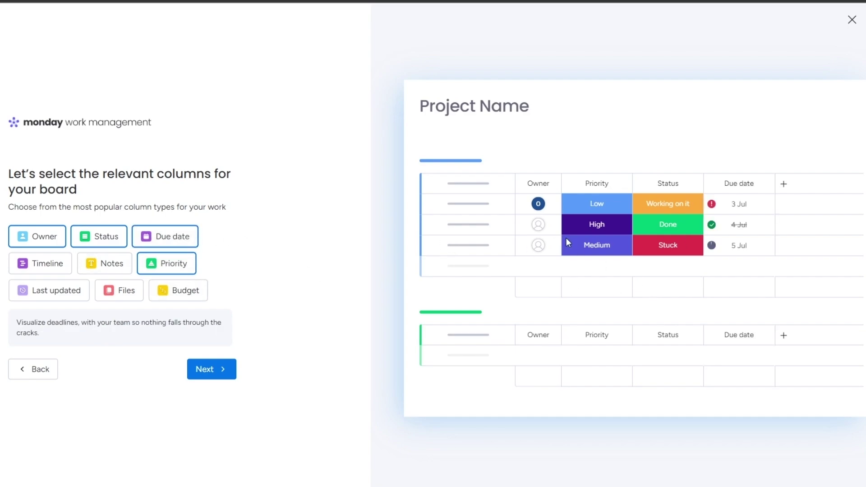
pyautogui.click(204, 371)
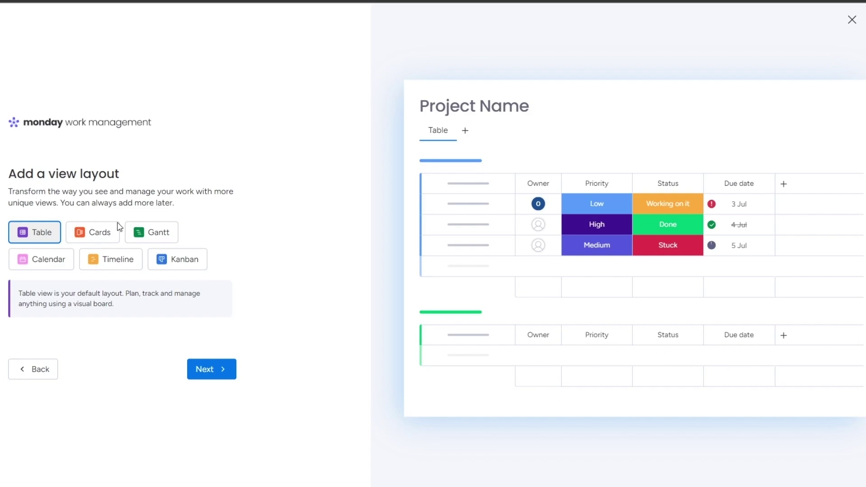
# Preview the Cards, Gantt, Kanban, Timeline and Calendar view layouts for the board and compare them with Table
pyautogui.click(87, 236)
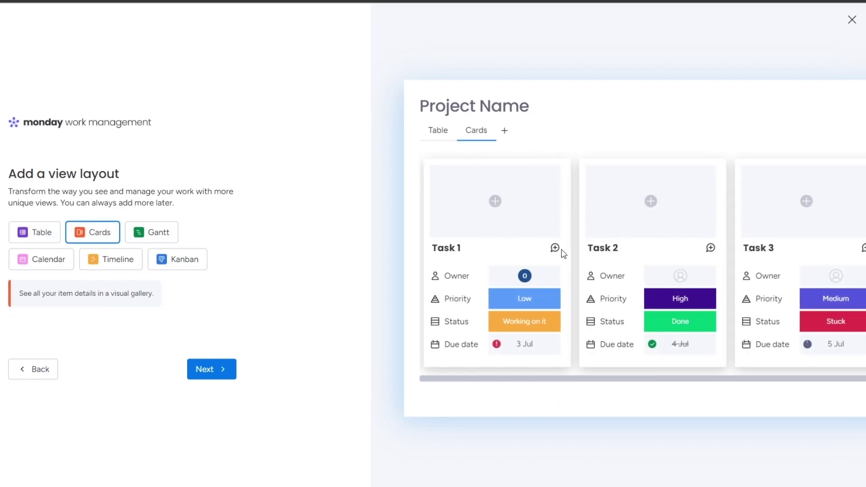
pyautogui.click(144, 240)
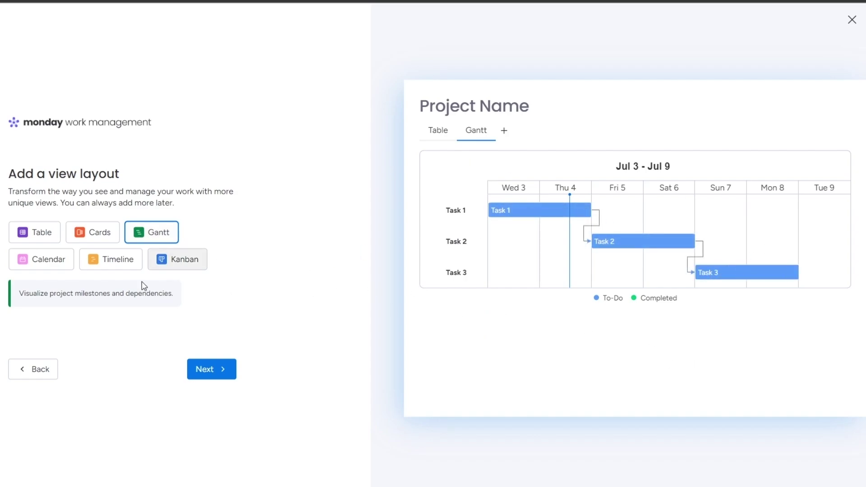
pyautogui.click(184, 265)
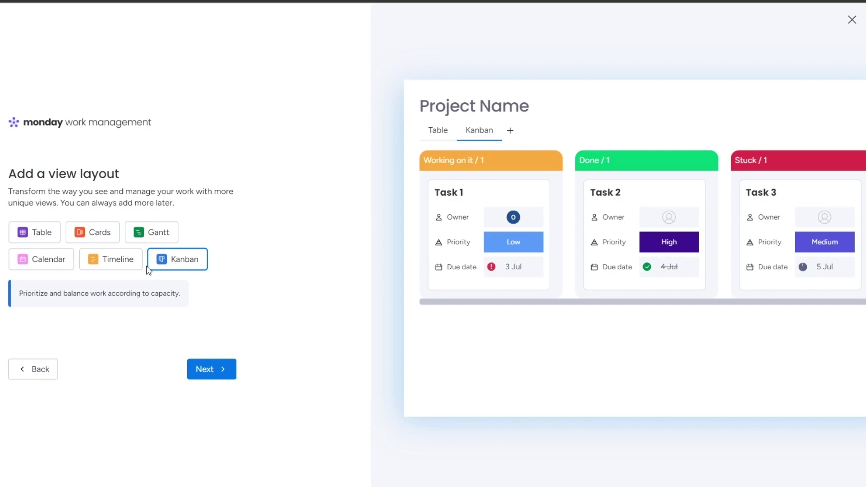
pyautogui.click(115, 267)
pyautogui.click(58, 271)
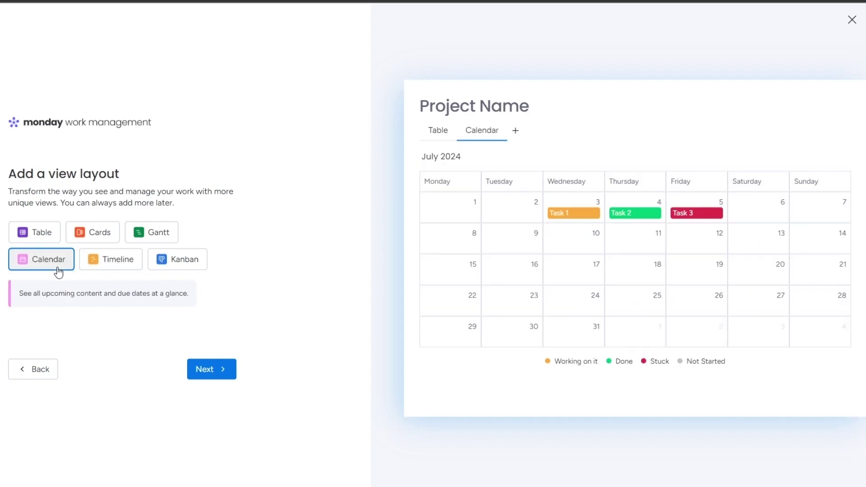
pyautogui.click(52, 234)
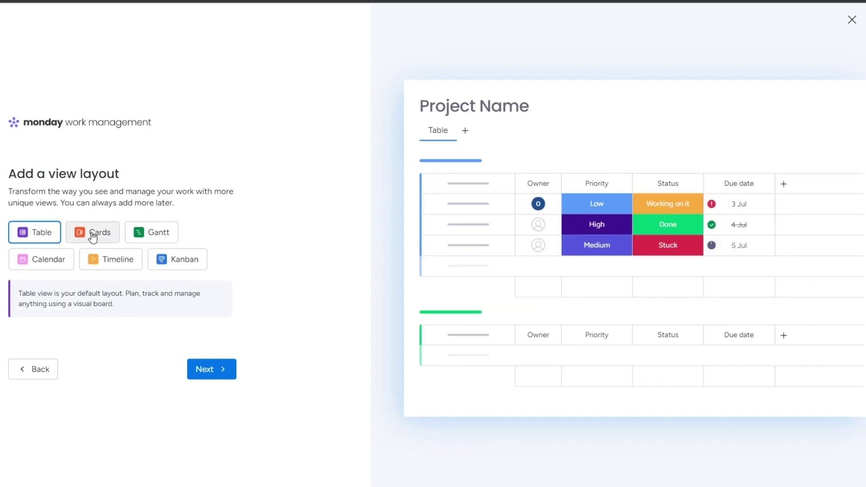
pyautogui.click(106, 235)
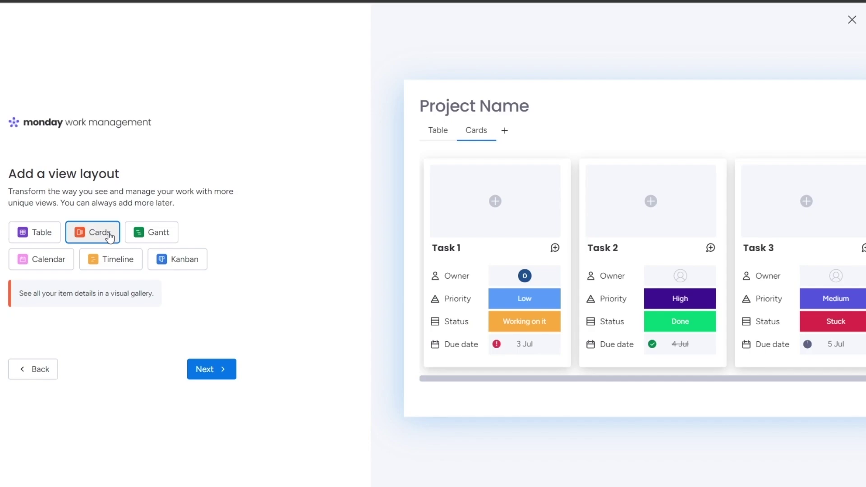
pyautogui.click(188, 269)
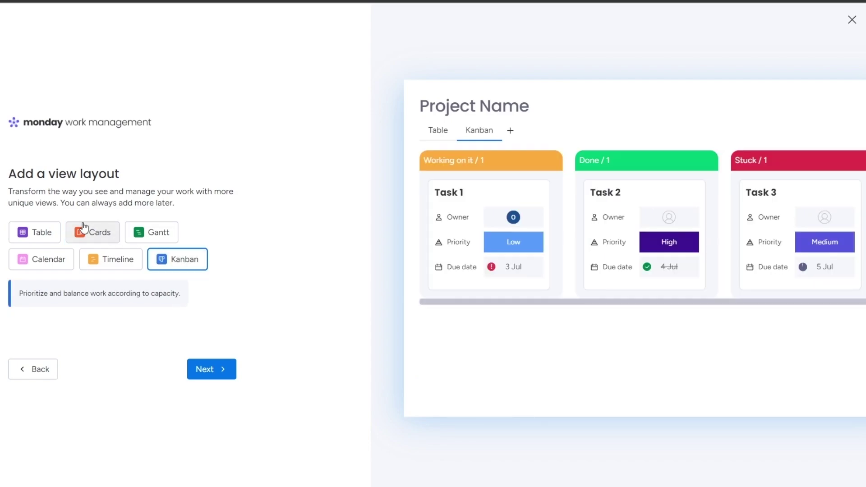
# Choose the Table view layout for the board and continue to the automations
pyautogui.click(35, 229)
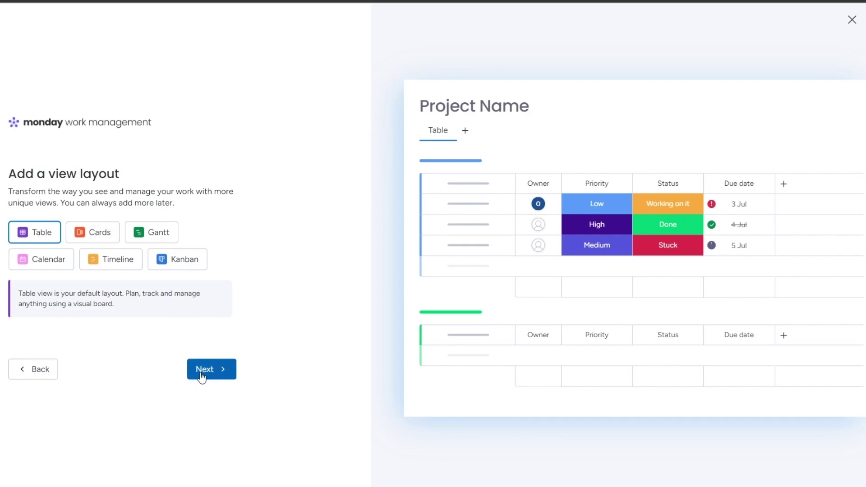
pyautogui.click(220, 374)
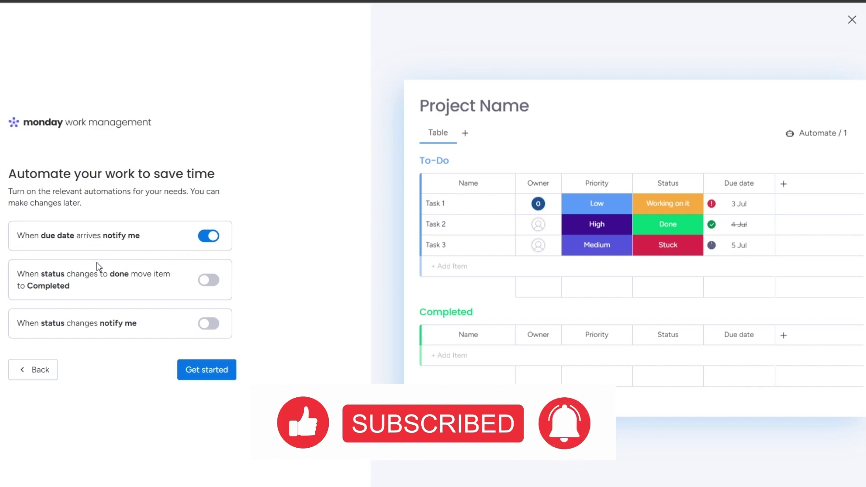
# Enable the automations for moving done items to Completed and notifying on status changes, and finish the board setup
pyautogui.moveTo(53, 271); pyautogui.dragTo(149, 280)
pyautogui.click(379, 260)
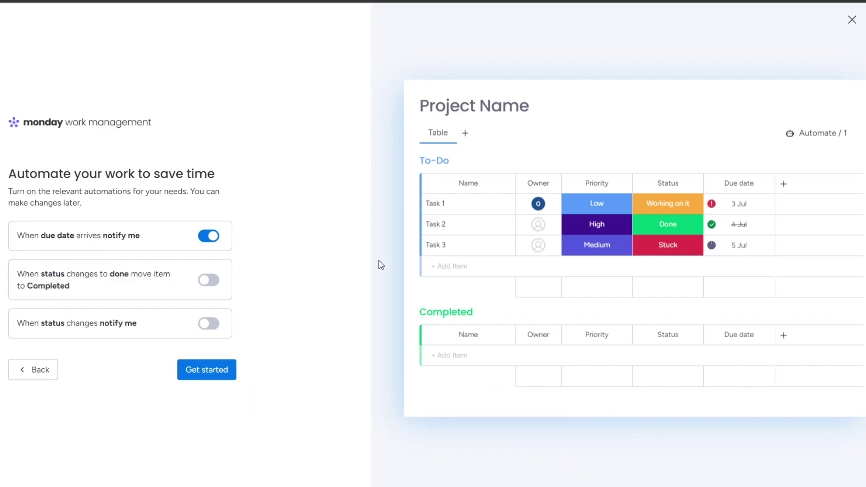
pyautogui.click(216, 283)
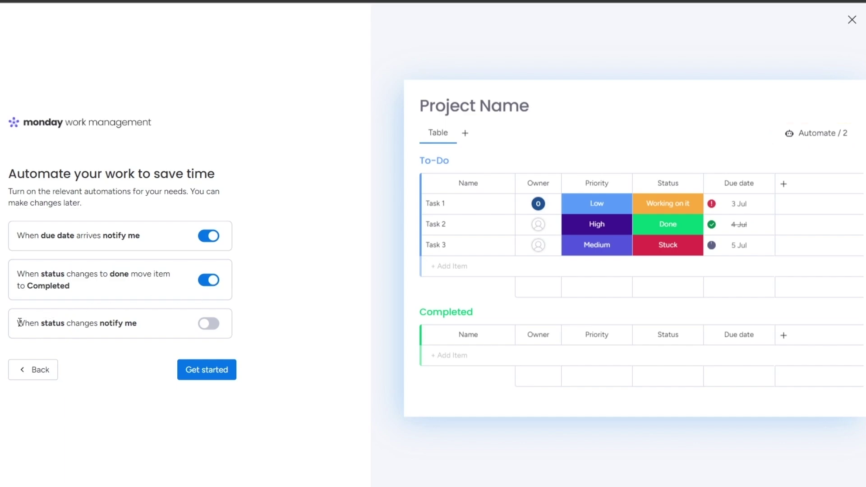
pyautogui.moveTo(19, 322); pyautogui.dragTo(129, 325)
pyautogui.click(128, 354)
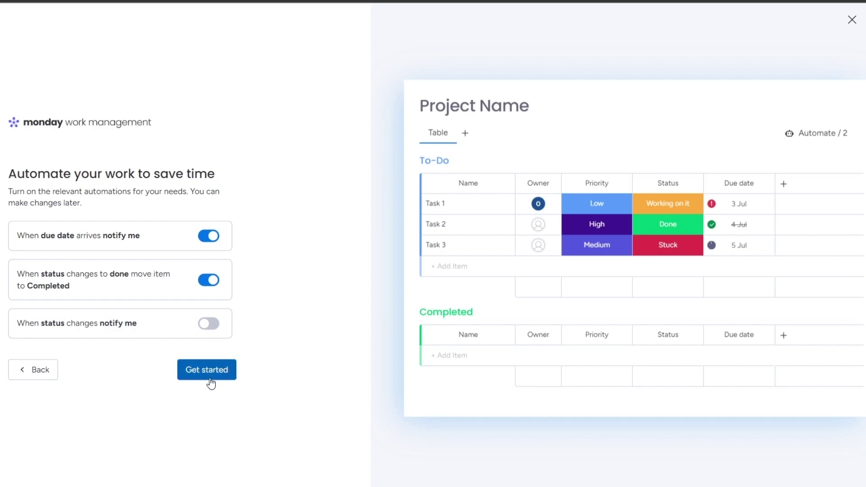
pyautogui.click(216, 327)
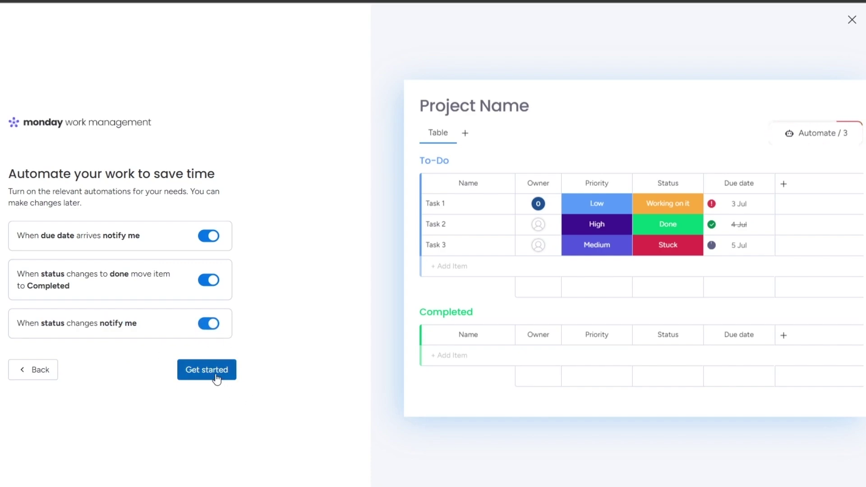
pyautogui.click(216, 374)
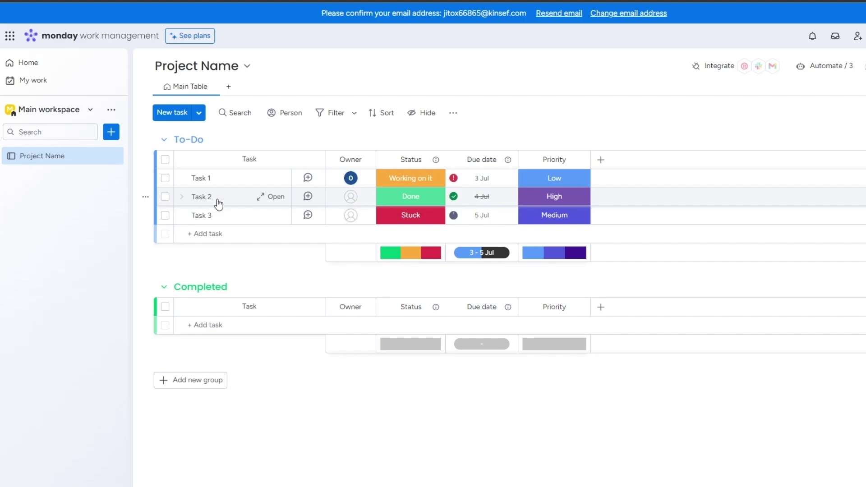
# Look through Task 1's updates, activity log and files, and close its details
pyautogui.click(308, 179)
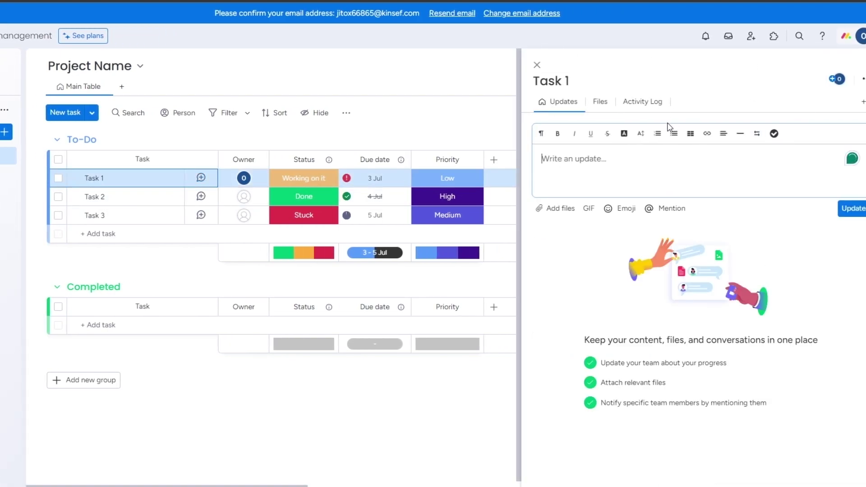
pyautogui.click(581, 160)
pyautogui.click(642, 103)
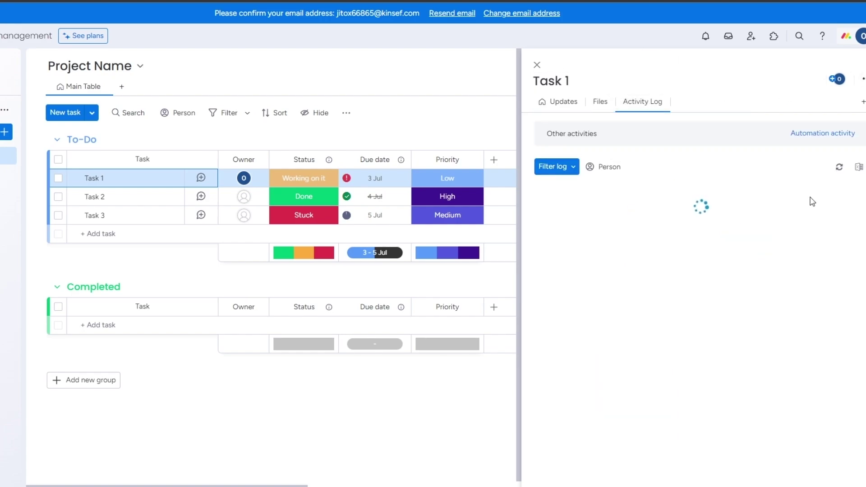
pyautogui.click(594, 103)
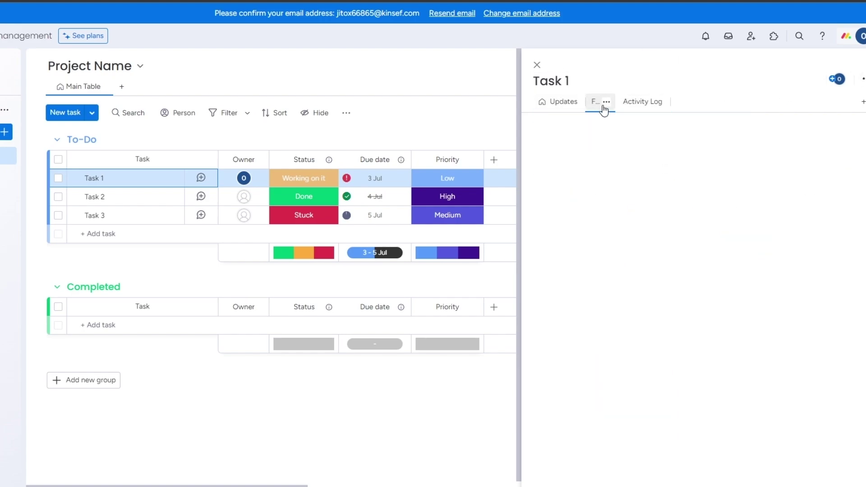
pyautogui.click(537, 65)
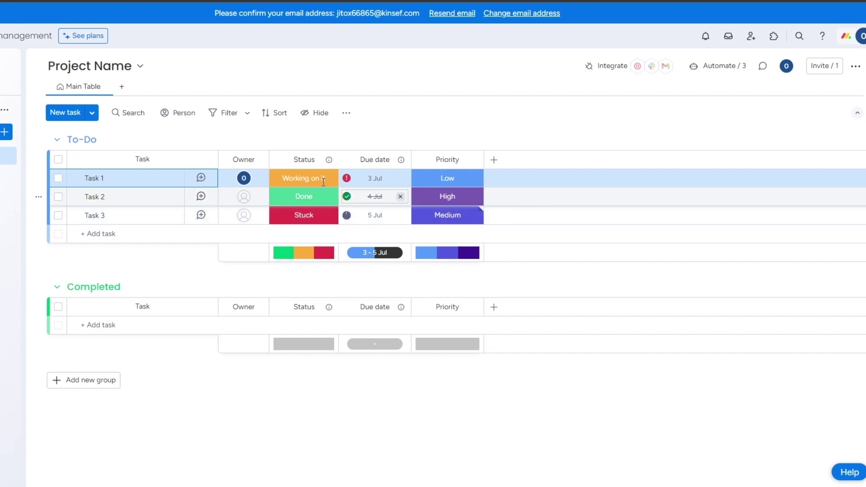
# Open the Status column's labels for editing from Task 1 and rename "Working on it" to "in-Progress"
pyautogui.click(328, 160)
pyautogui.click(290, 160)
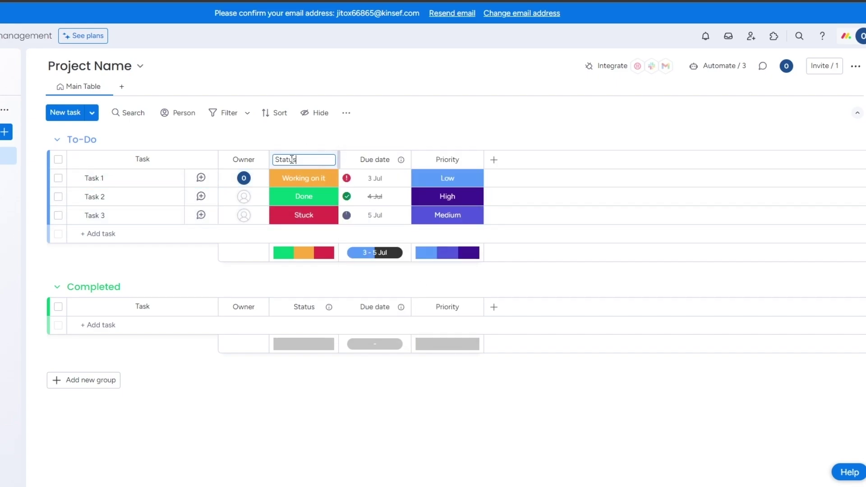
pyautogui.click(314, 178)
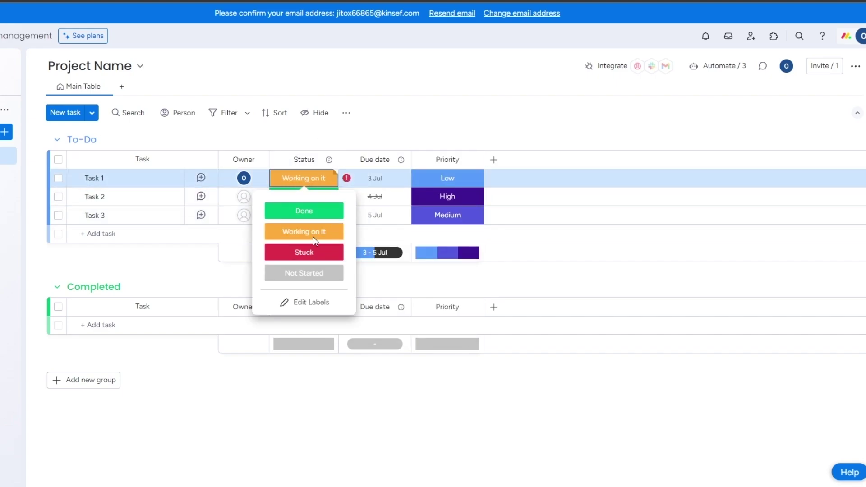
pyautogui.click(294, 302)
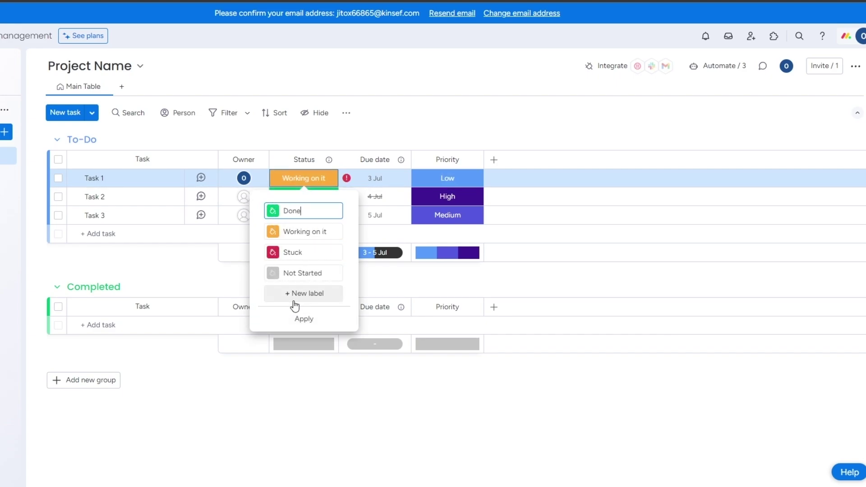
pyautogui.tripleClick(318, 232)
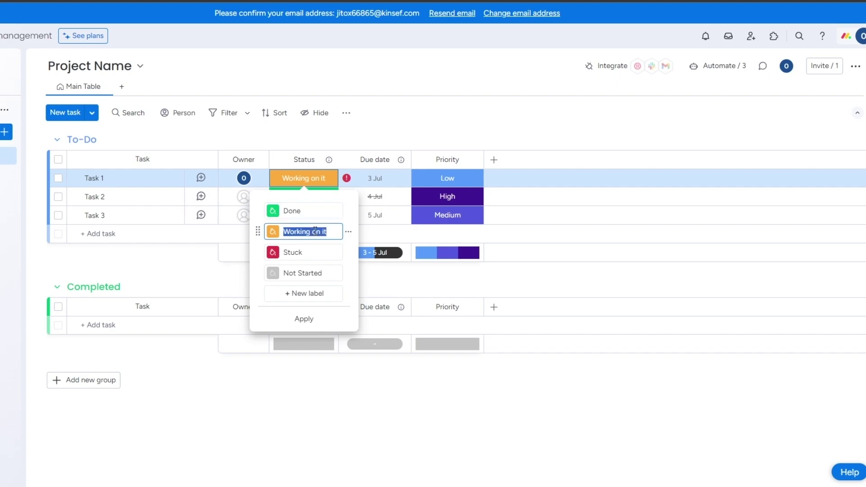
pyautogui.write('in-Progress')
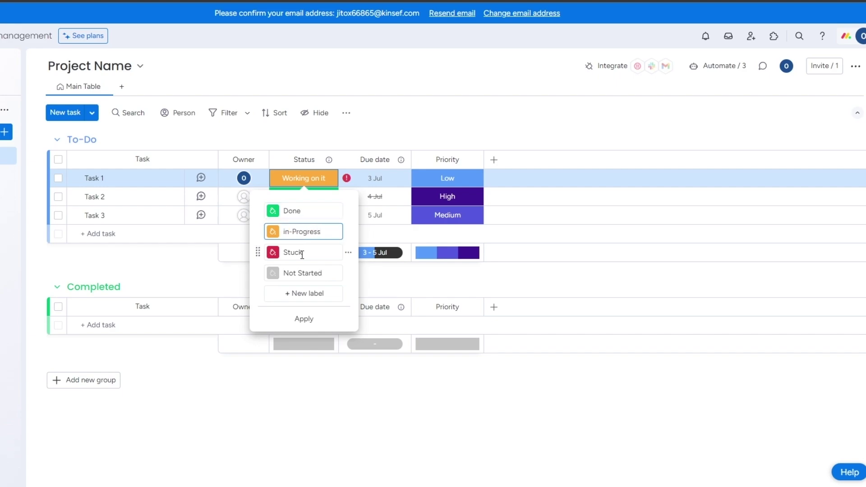
# Rename the "Stuck" status label to "Issue" and apply the label changes
pyautogui.doubleClick(310, 254)
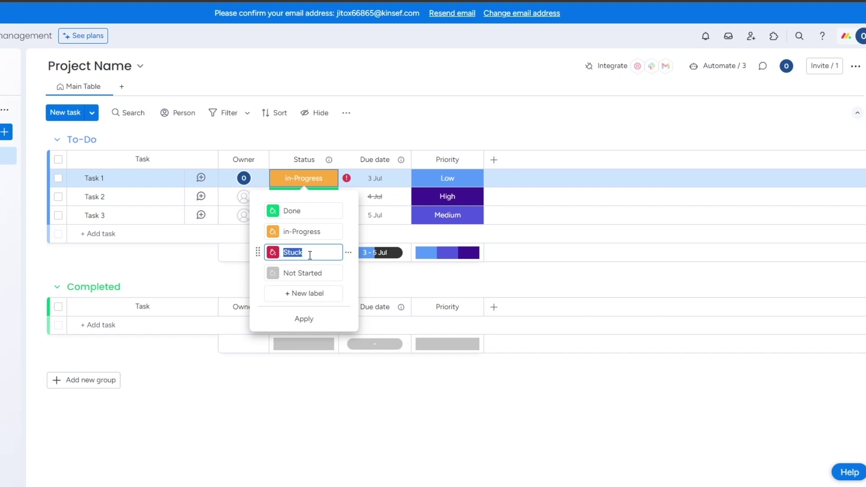
pyautogui.write('N')
pyautogui.press('BackSpace')
pyautogui.press('BackSpace')
pyautogui.press('BackSpace')
pyautogui.click(308, 274)
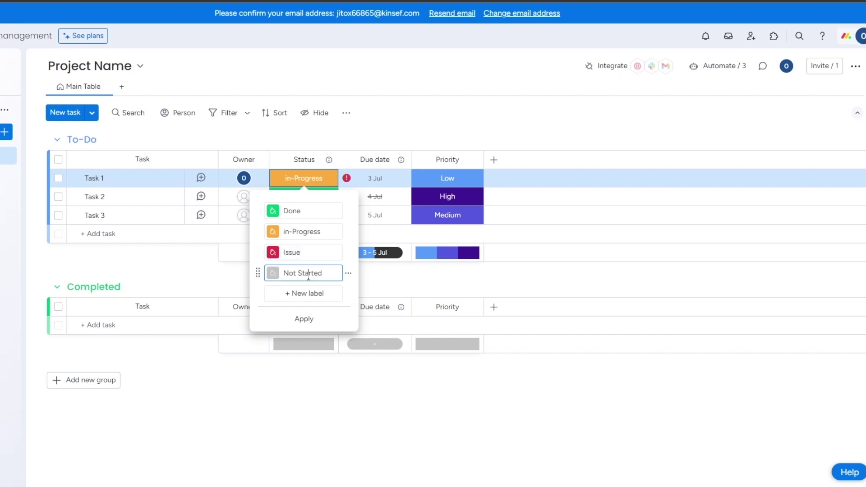
pyautogui.click(309, 320)
pyautogui.click(444, 394)
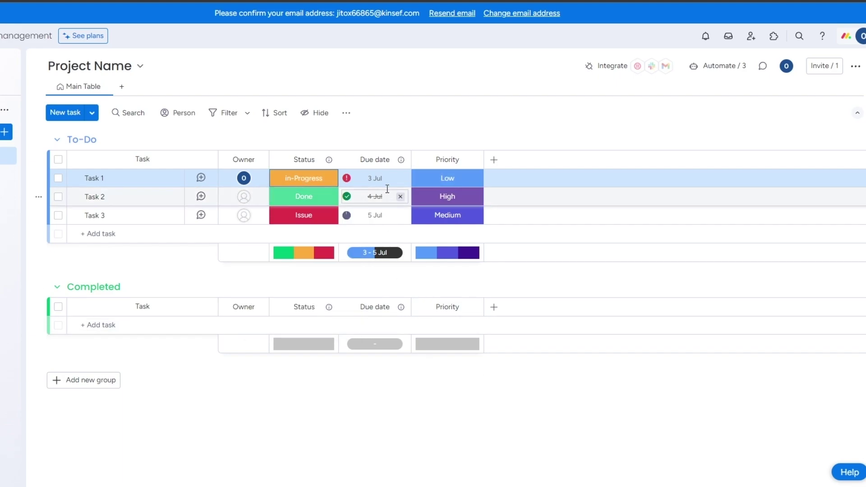
# View the available priority labels on Task 1 and the status labels on Task 2 without changing them
pyautogui.click(439, 182)
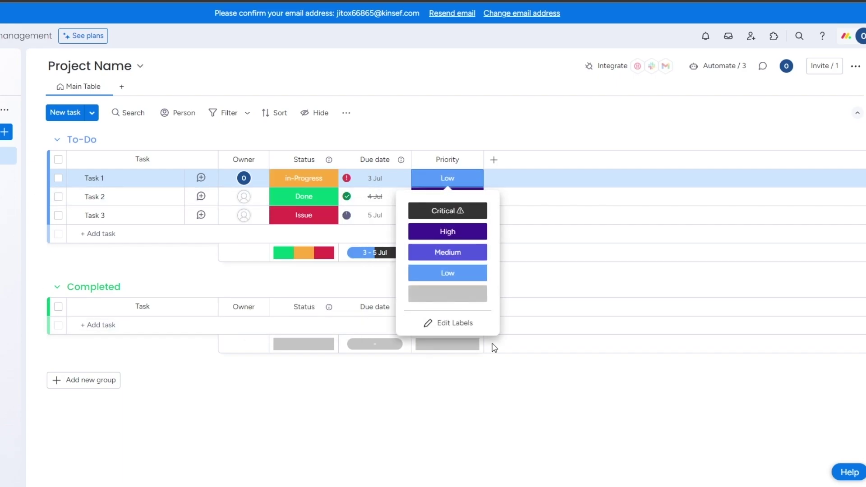
pyautogui.click(494, 408)
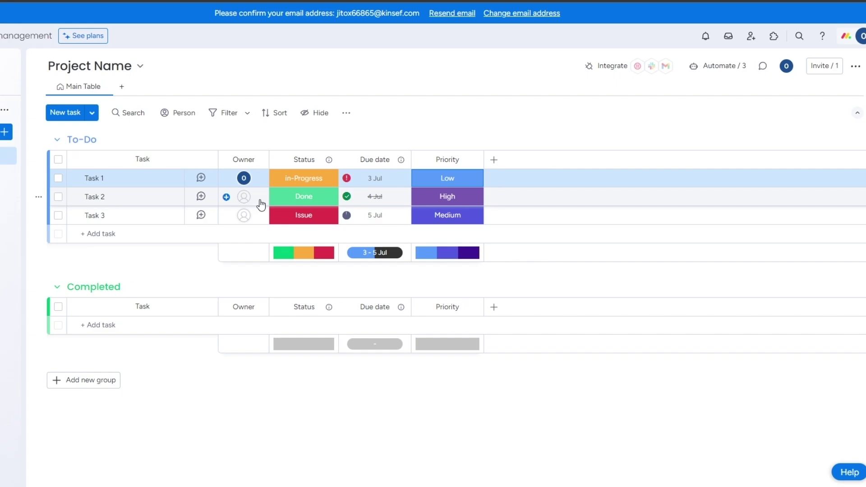
pyautogui.click(294, 203)
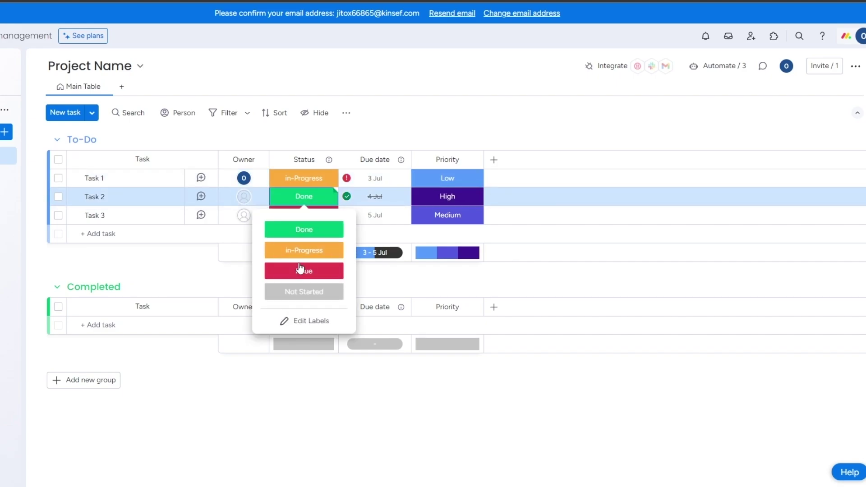
pyautogui.click(226, 421)
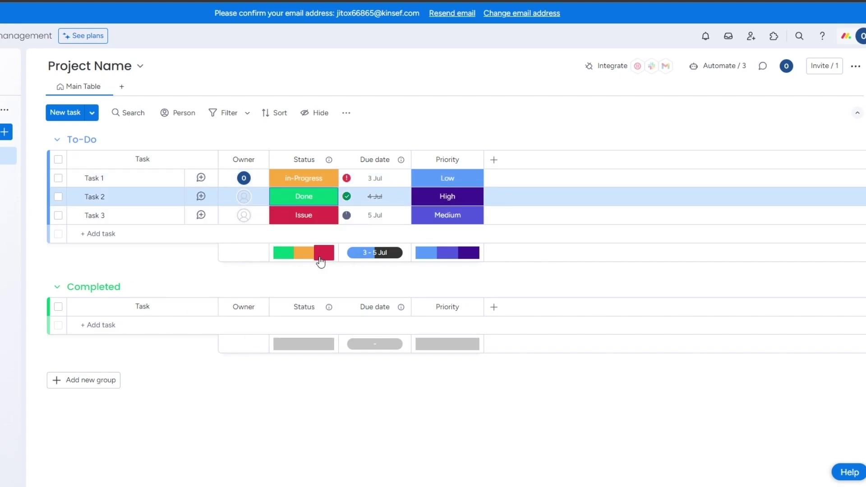
# Set Task 3's status to Done
pyautogui.click(300, 216)
pyautogui.click(303, 250)
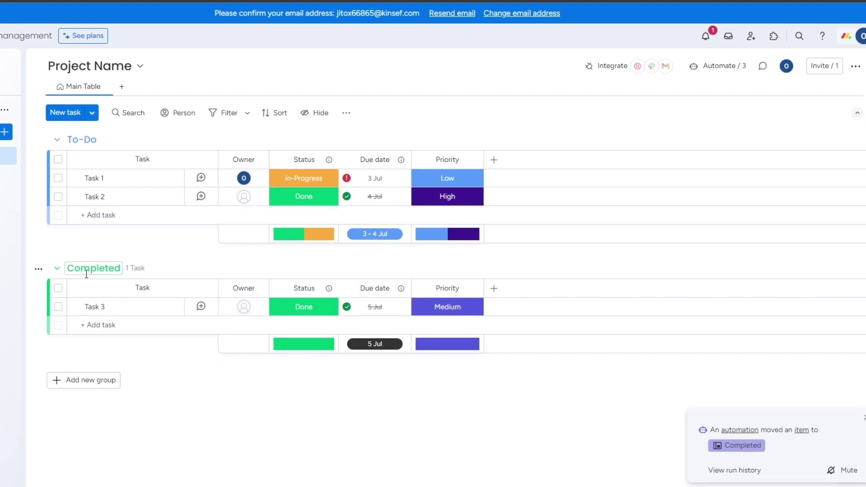
# Try to trigger the move to Completed for Task 2 by reapplying its Done status
pyautogui.click(304, 202)
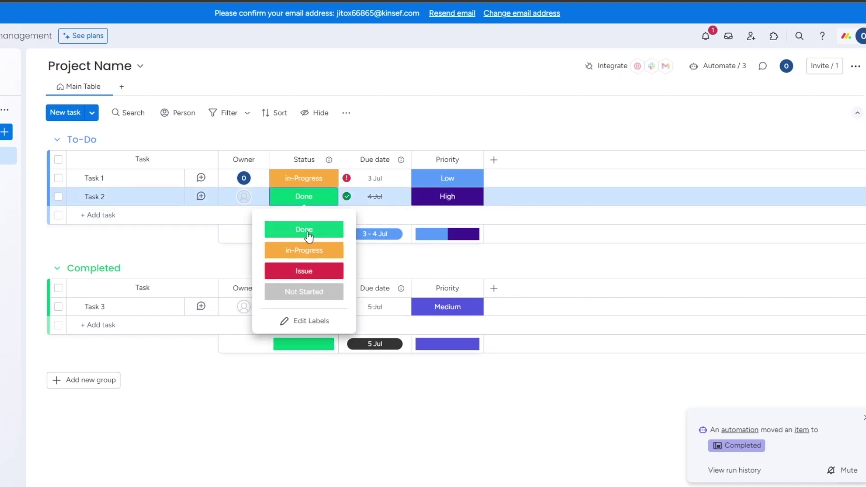
pyautogui.click(303, 230)
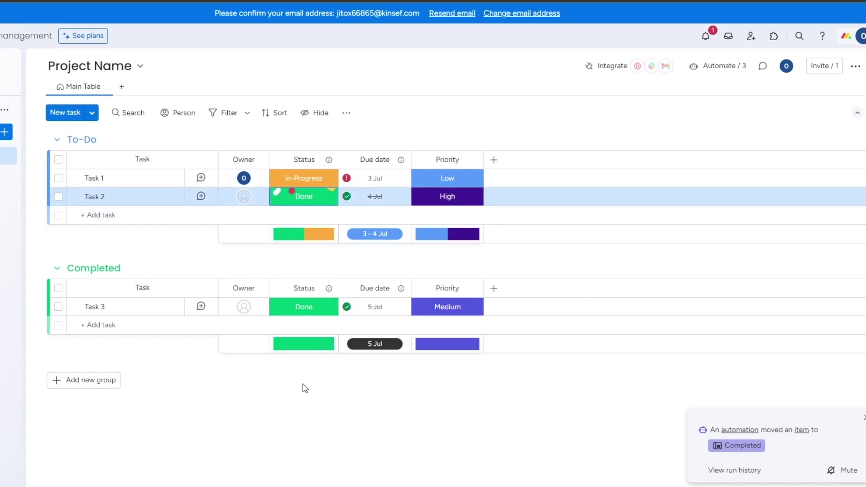
pyautogui.click(319, 196)
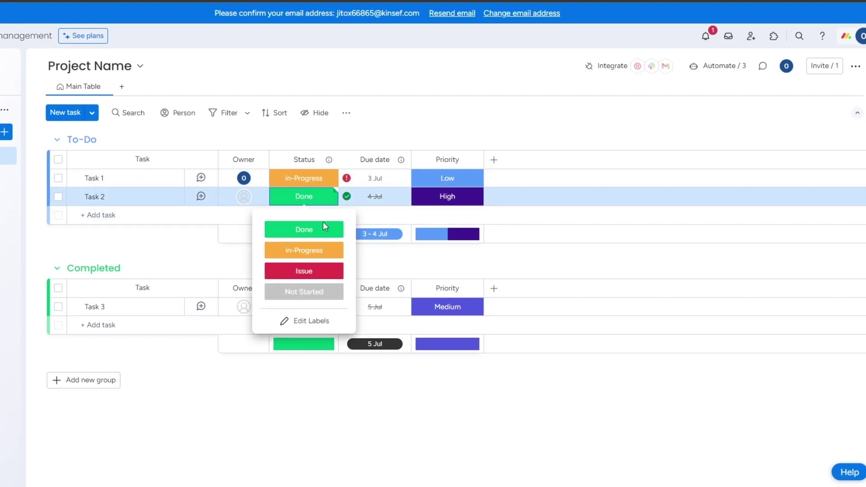
pyautogui.click(323, 226)
# Set Task 2's status back to in-Progress in the To-Do group
pyautogui.click(304, 184)
pyautogui.click(304, 182)
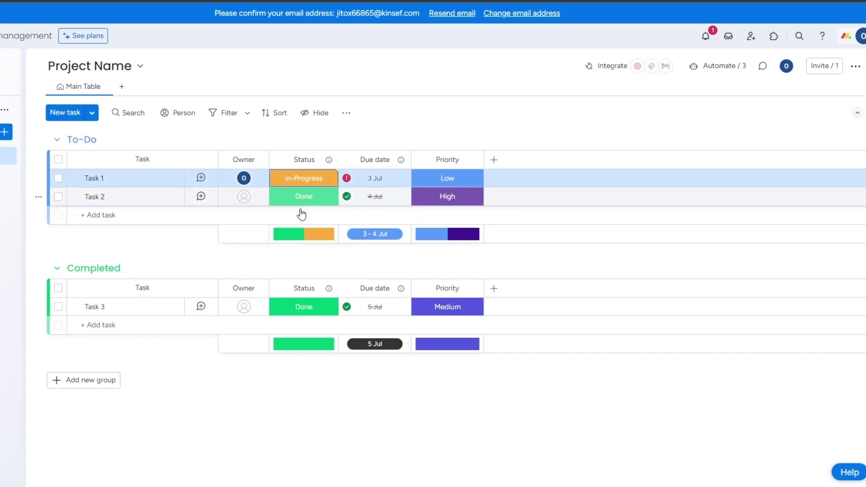
pyautogui.click(301, 201)
pyautogui.click(307, 249)
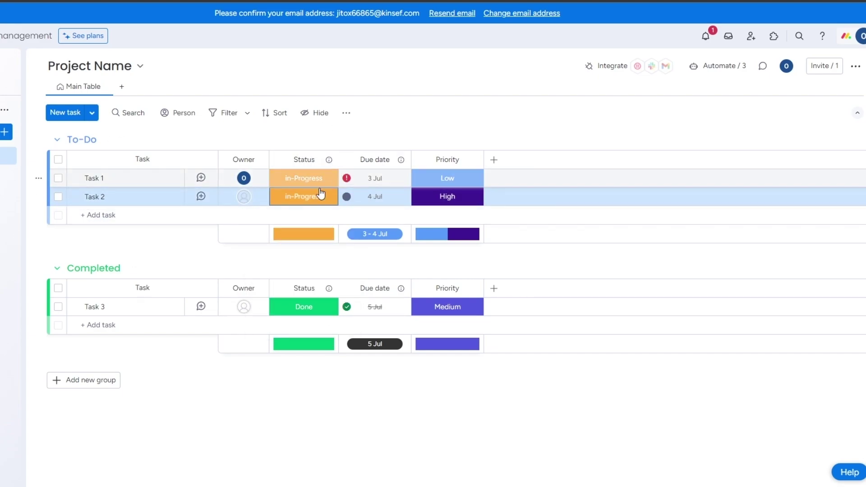
pyautogui.click(360, 197)
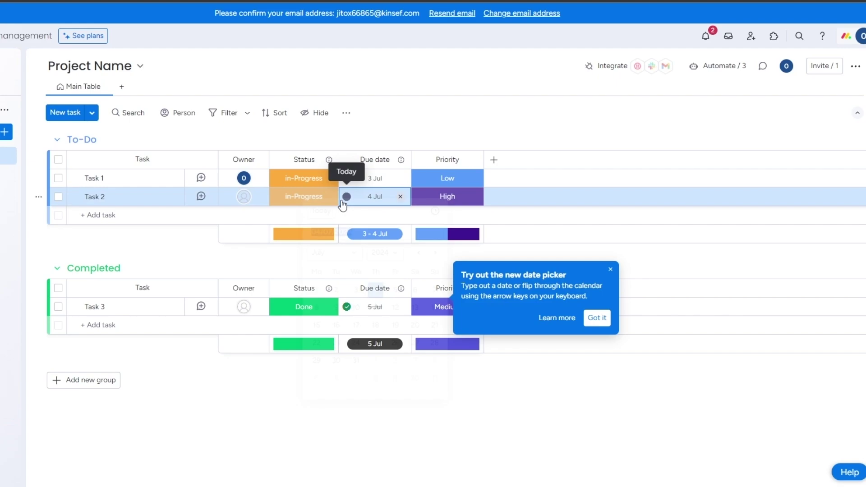
# Set the statuses of Task 2 and Task 1 to Done to trigger their move to the Completed group
pyautogui.click(309, 199)
pyautogui.click(309, 231)
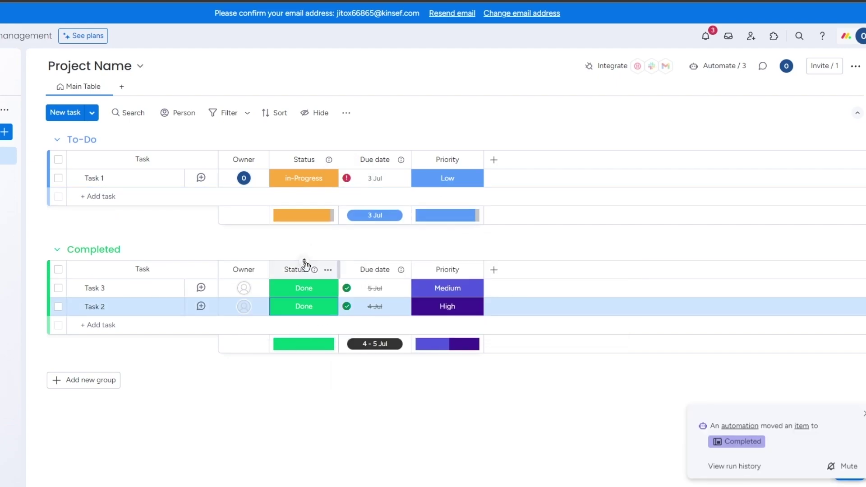
pyautogui.click(303, 182)
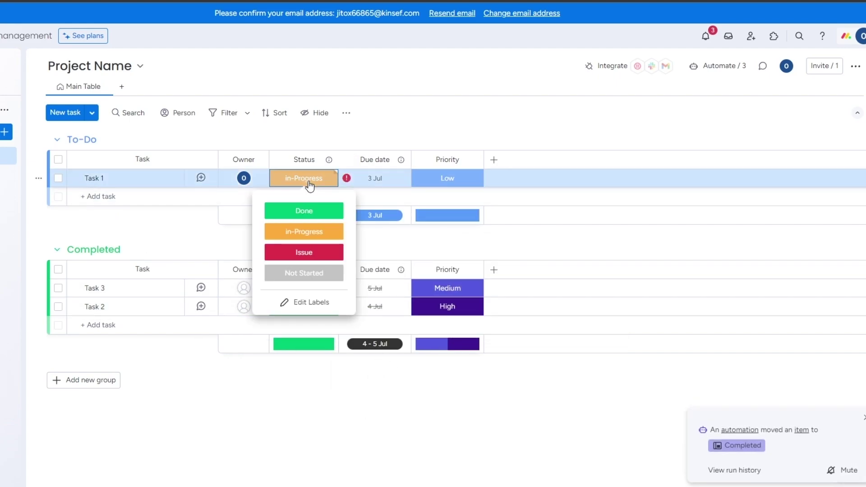
pyautogui.click(308, 212)
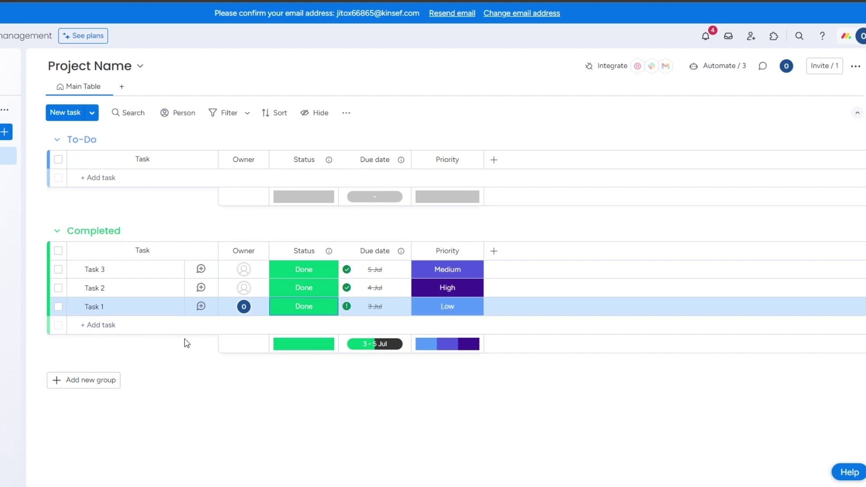
# Add a new task to the To-Do group, keeping its default name
pyautogui.click(70, 113)
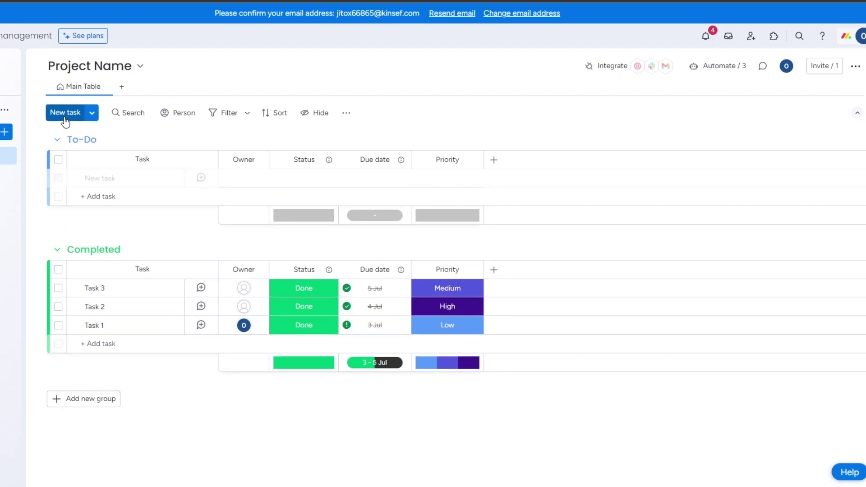
pyautogui.click(117, 177)
pyautogui.tripleClick(117, 178)
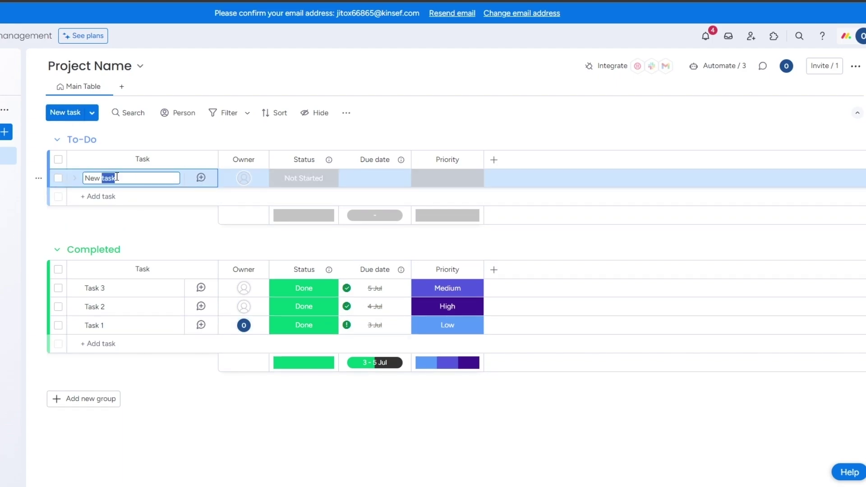
# Rename the Owner column to "Assignee"
pyautogui.click(249, 184)
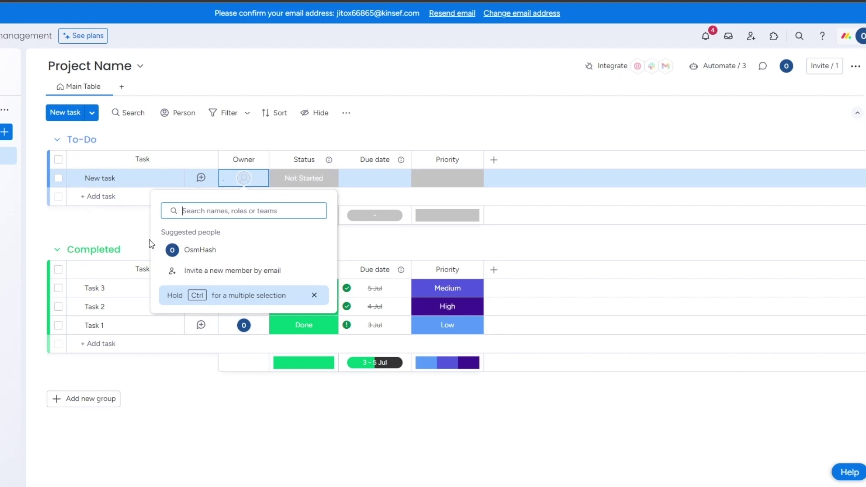
pyautogui.click(309, 140)
pyautogui.click(240, 160)
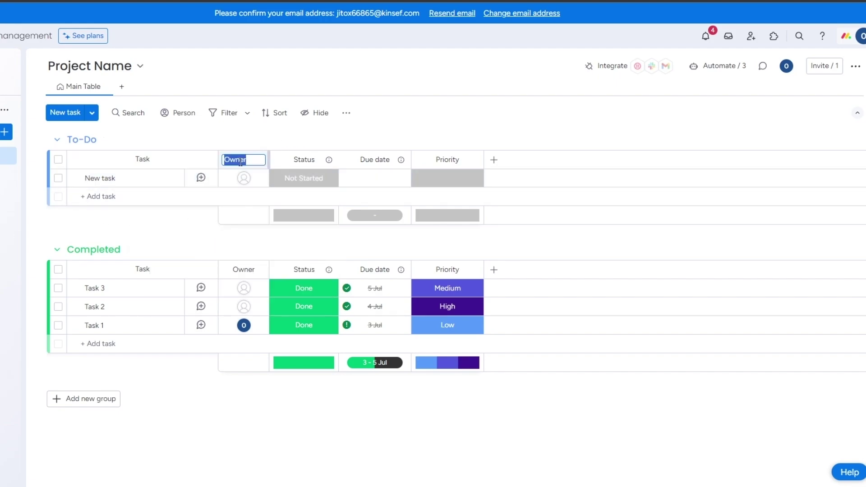
pyautogui.write('Assignee')
pyautogui.press('Return')
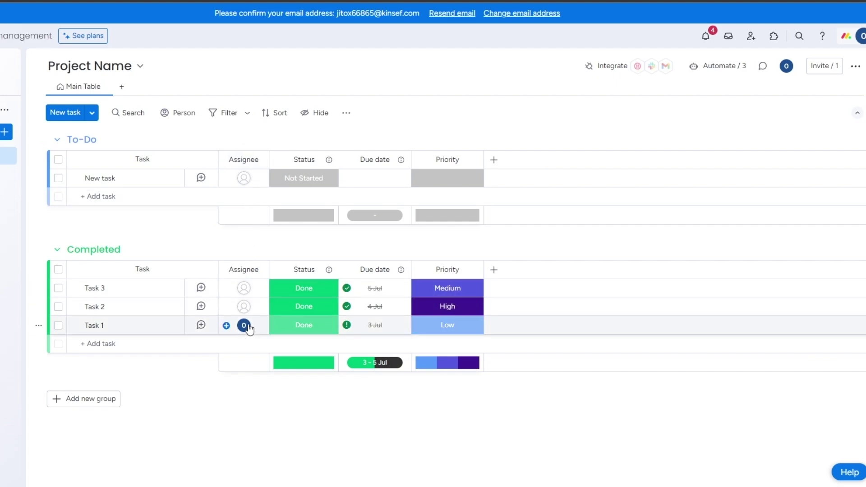
# View the new task's assignee choices and its updates area without assigning anyone or posting an update
pyautogui.click(228, 184)
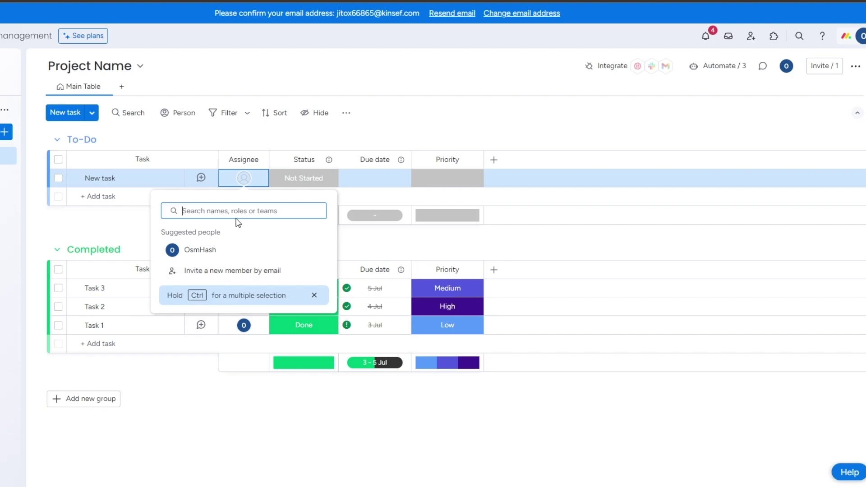
pyautogui.click(316, 141)
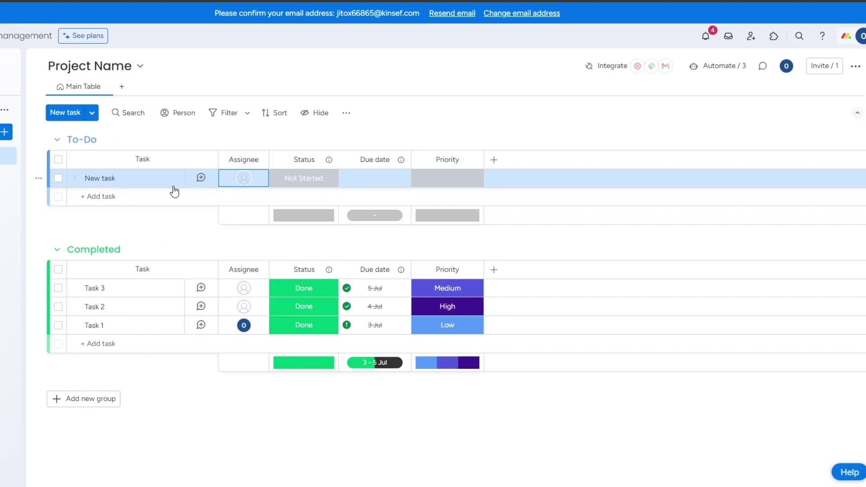
pyautogui.click(201, 177)
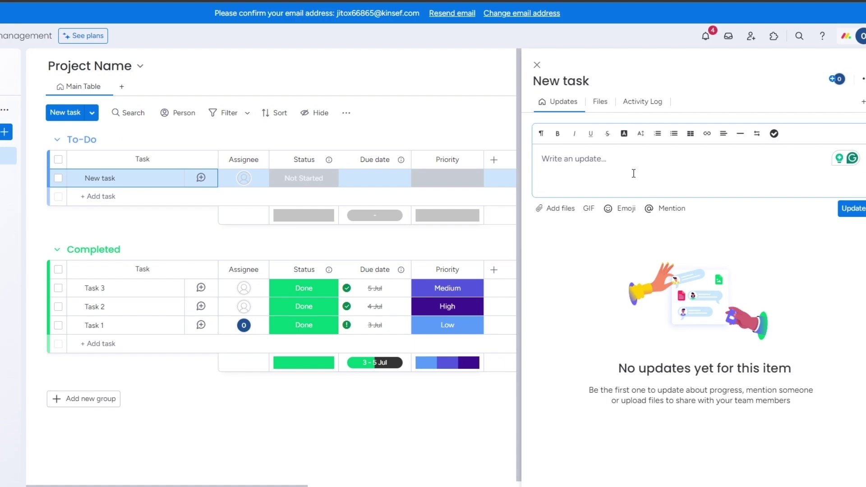
pyautogui.click(537, 66)
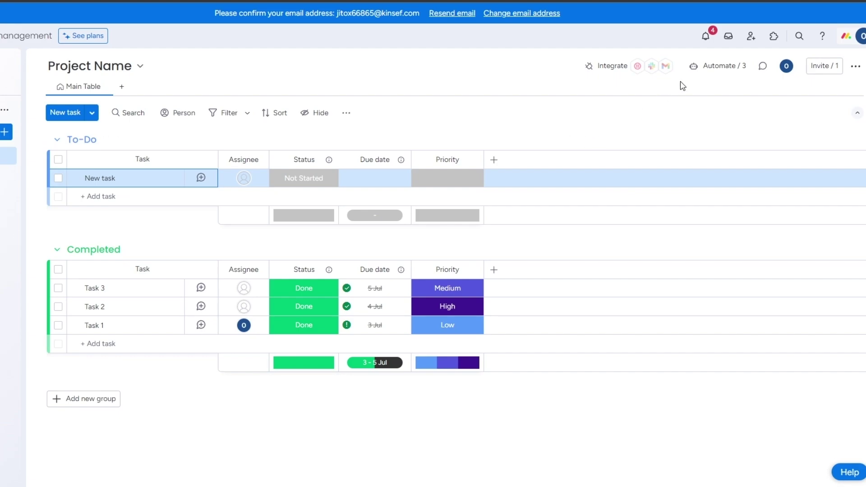
# Draft a custom board automation that sends a Gmail email when a date arrives
pyautogui.click(706, 70)
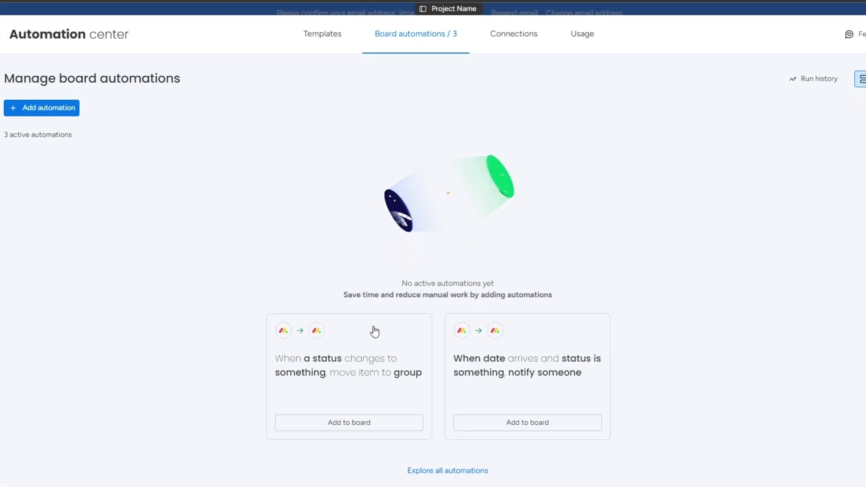
pyautogui.click(65, 118)
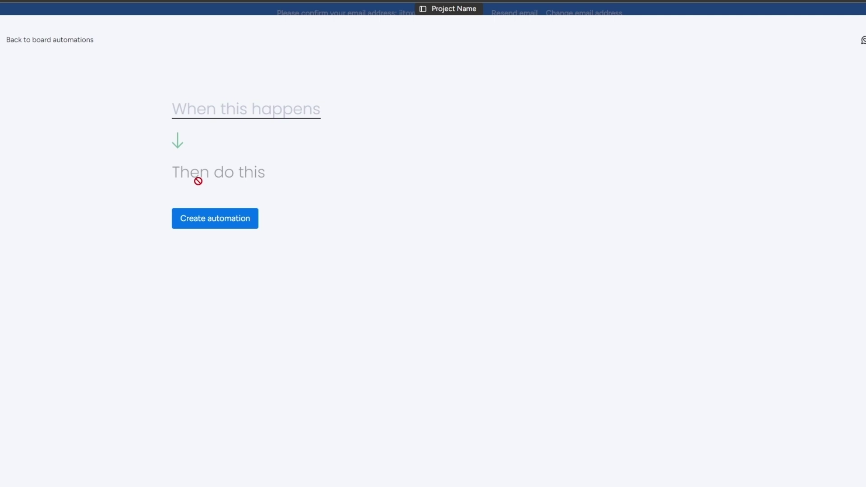
pyautogui.click(239, 109)
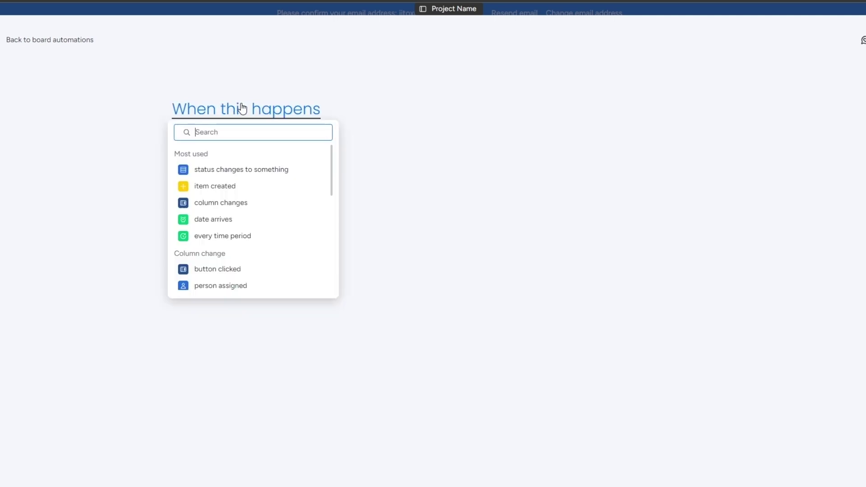
pyautogui.click(239, 223)
pyautogui.scroll(-3, 221, 271)
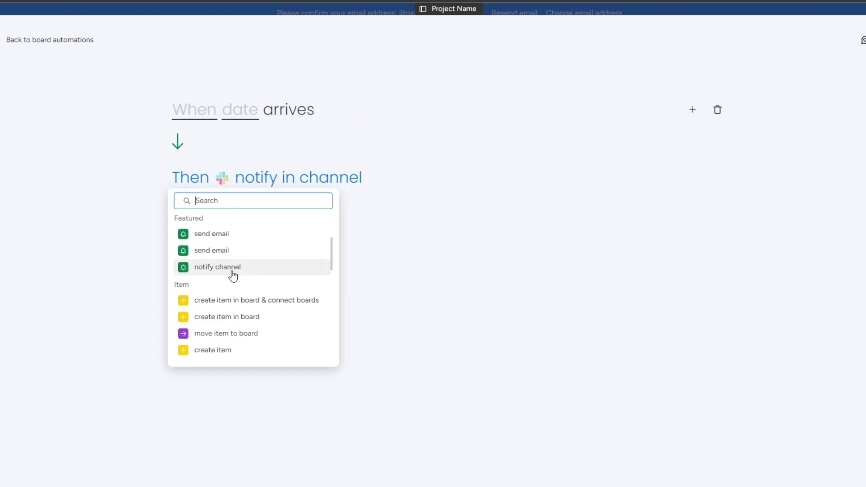
pyautogui.scroll(-4, 231, 276)
pyautogui.scroll(3, 232, 284)
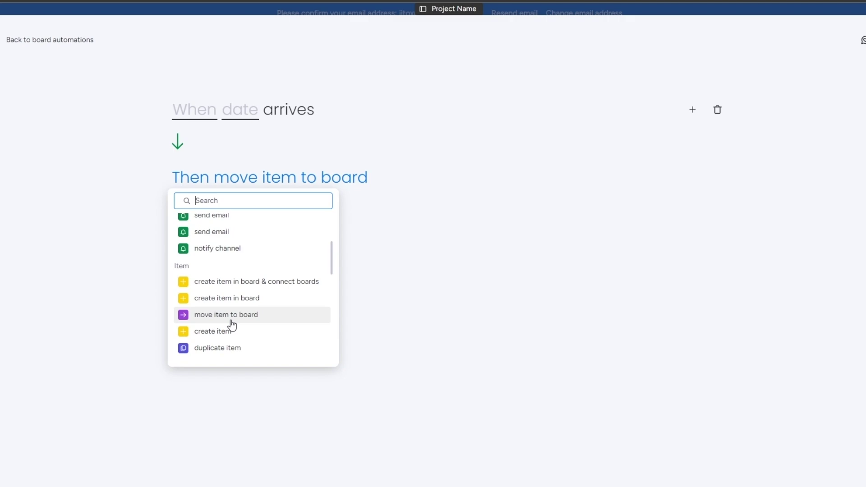
pyautogui.scroll(1, 232, 325)
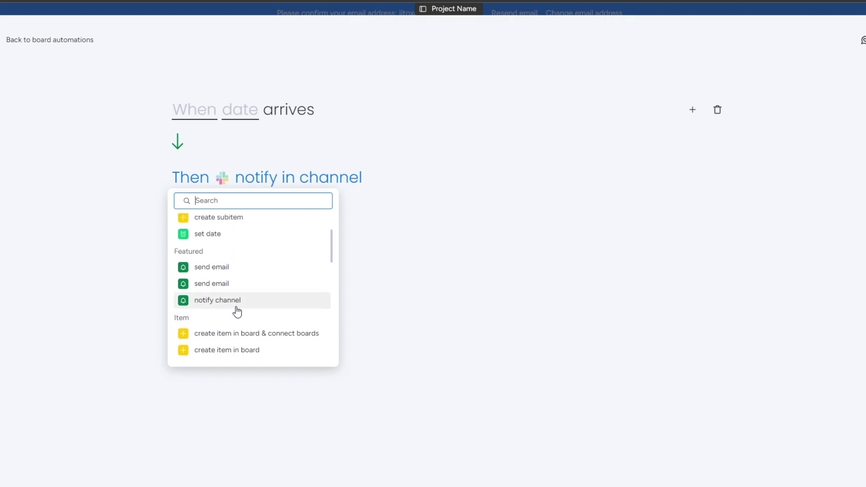
pyautogui.click(231, 271)
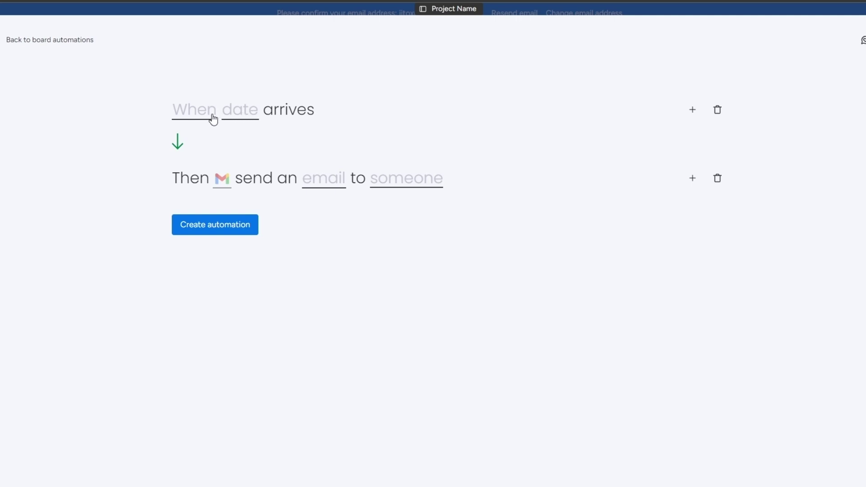
# Review the draft automation's Gmail connection, recipient and email content options, and return to the board without creating it
pyautogui.click(218, 182)
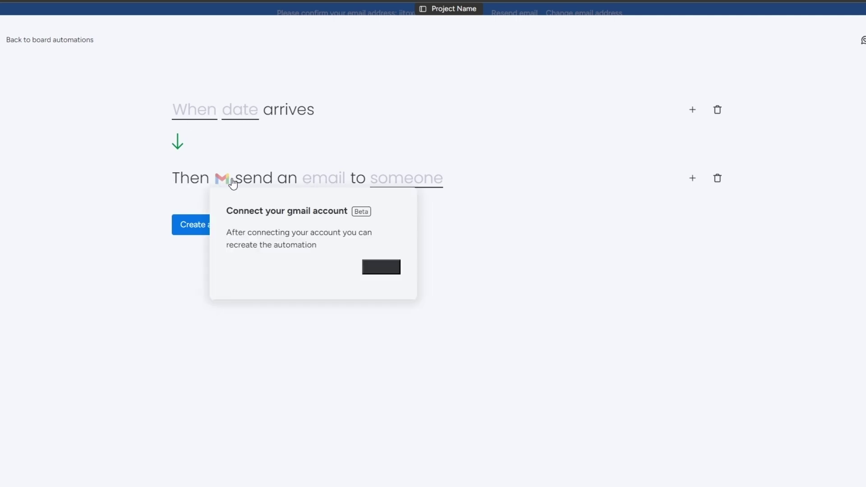
pyautogui.click(323, 180)
pyautogui.click(428, 180)
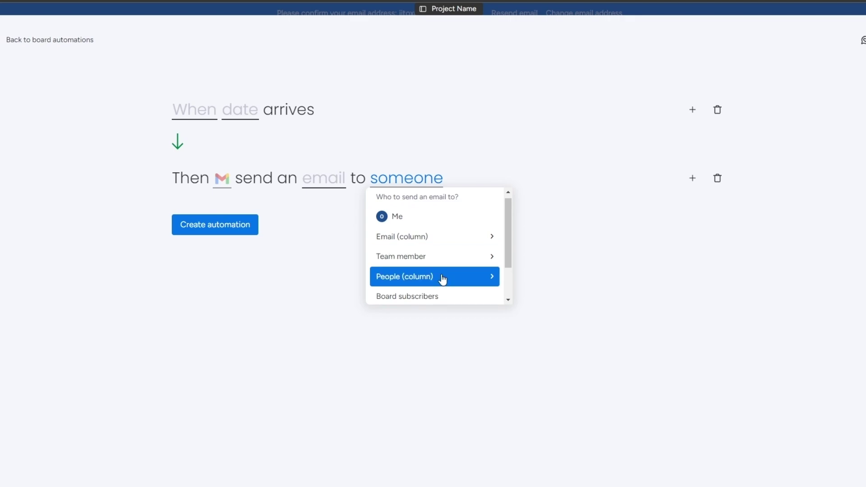
pyautogui.click(427, 325)
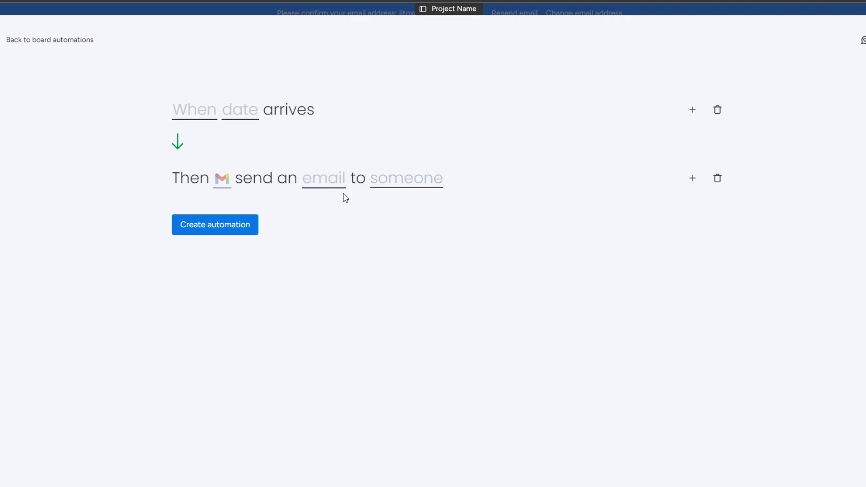
pyautogui.click(328, 185)
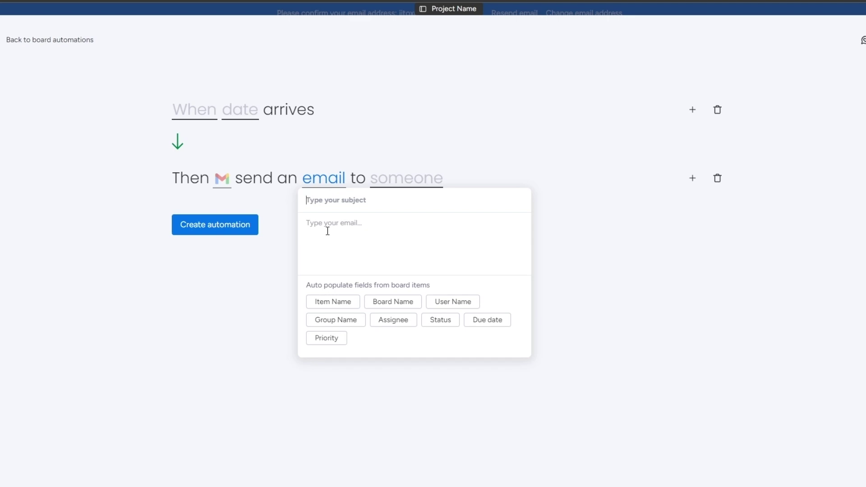
pyautogui.click(244, 249)
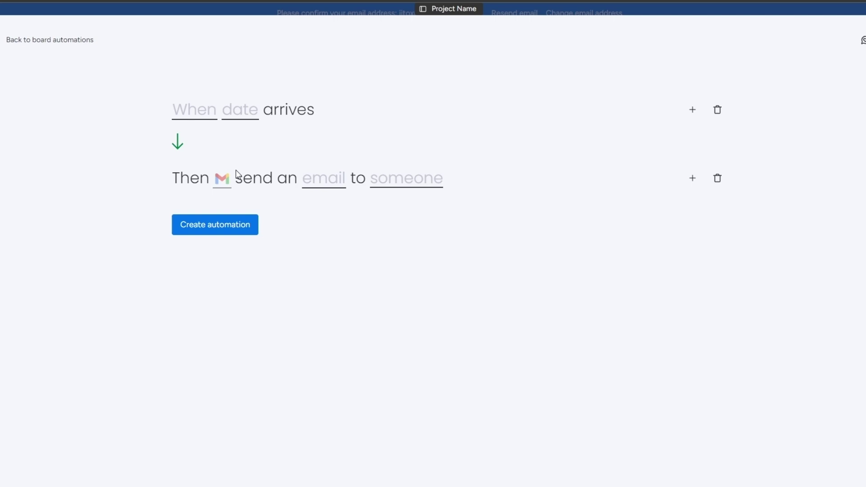
pyautogui.click(13, 54)
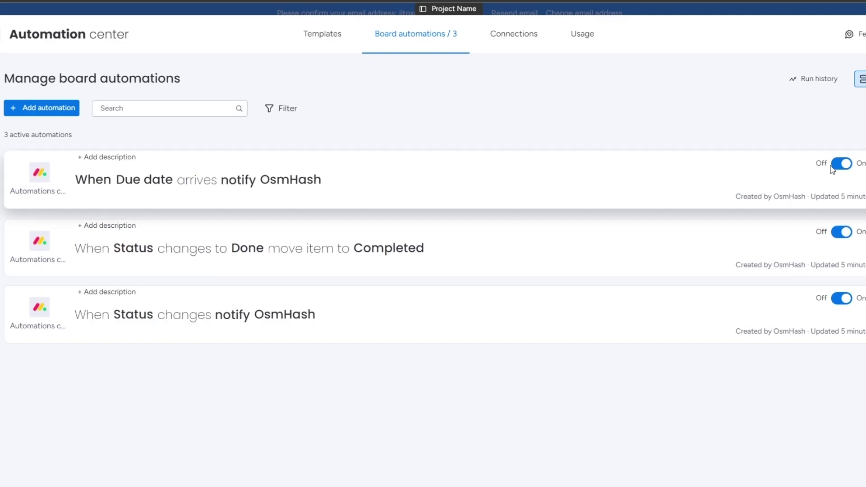
pyautogui.click(865, 34)
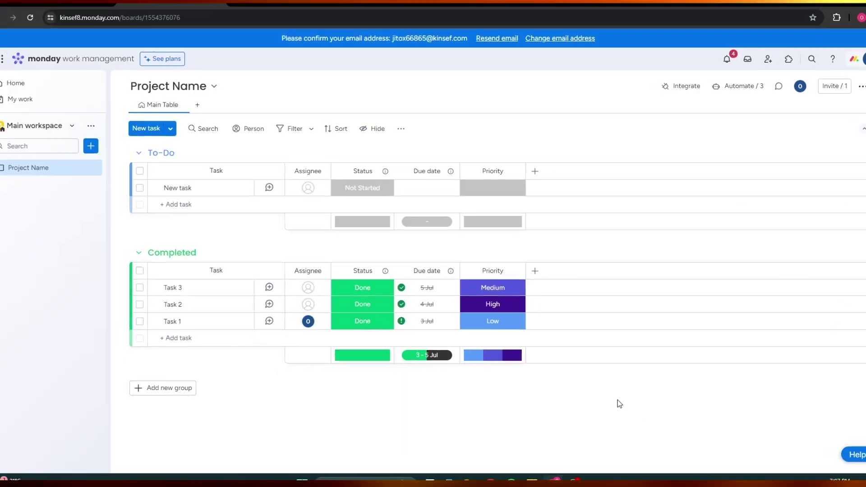